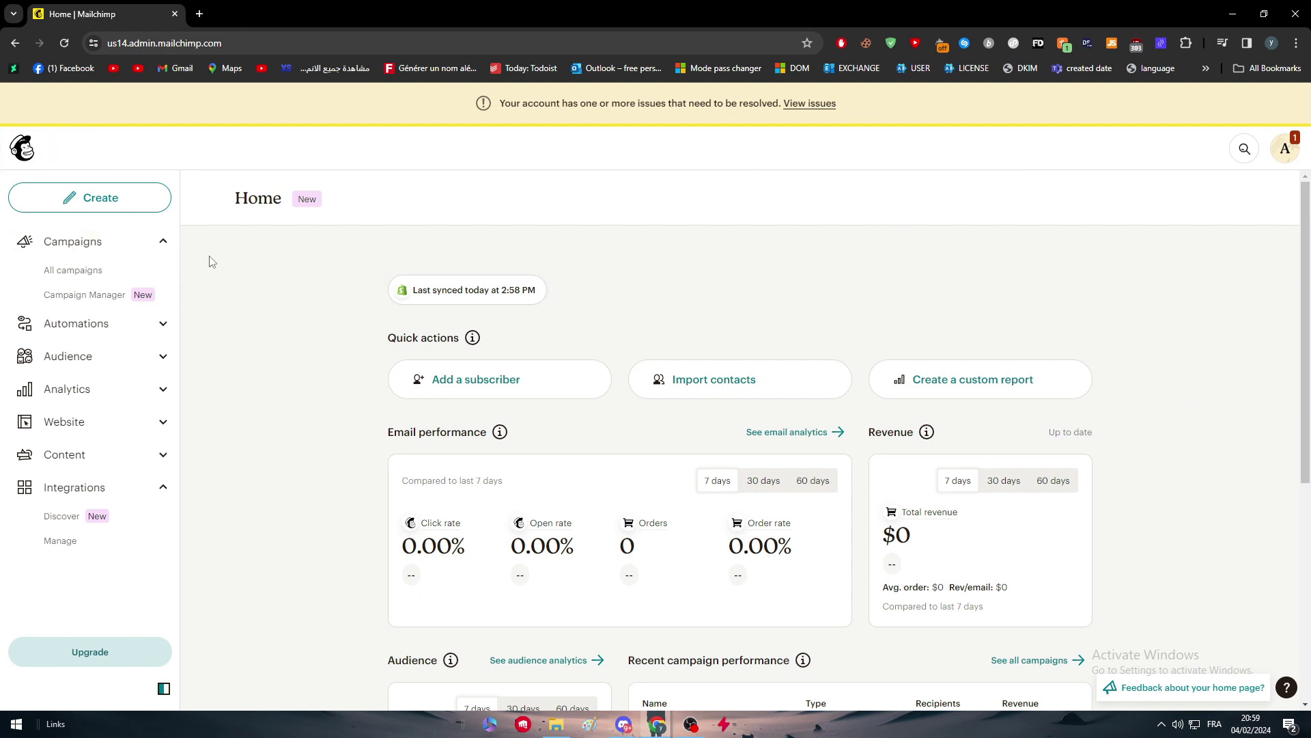
Collapse Campaigns, expand Integrations and open Discover to browse its 329 integration cards.
{"action": "left_click", "coordinate": [164, 242]}
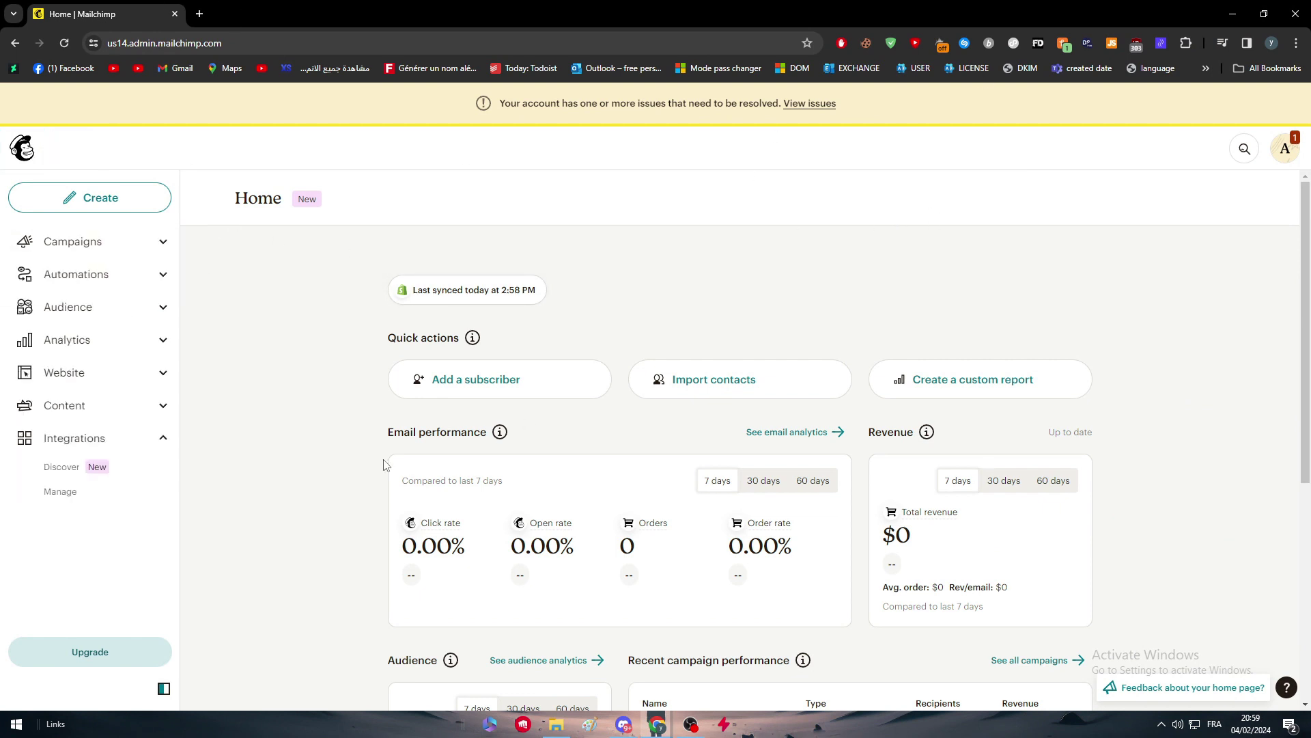
{"action": "left_click", "coordinate": [164, 437]}
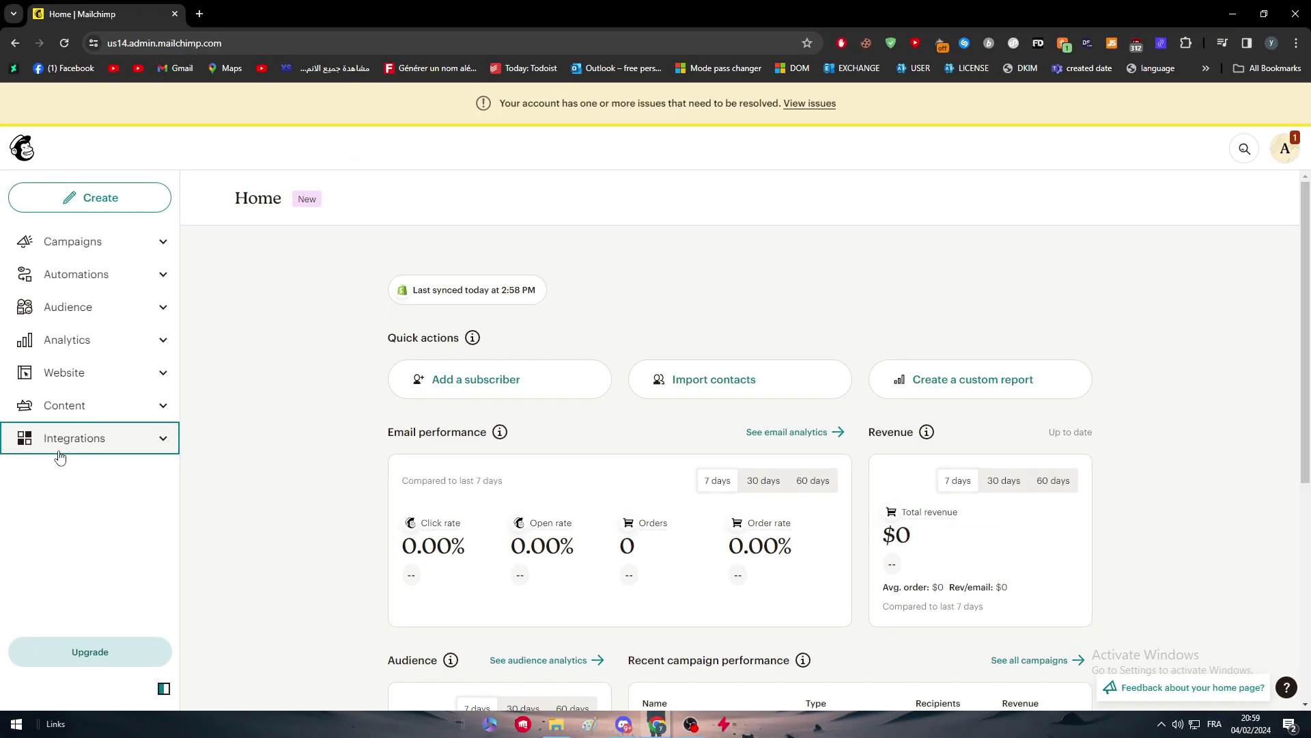
{"action": "left_click", "coordinate": [195, 368]}
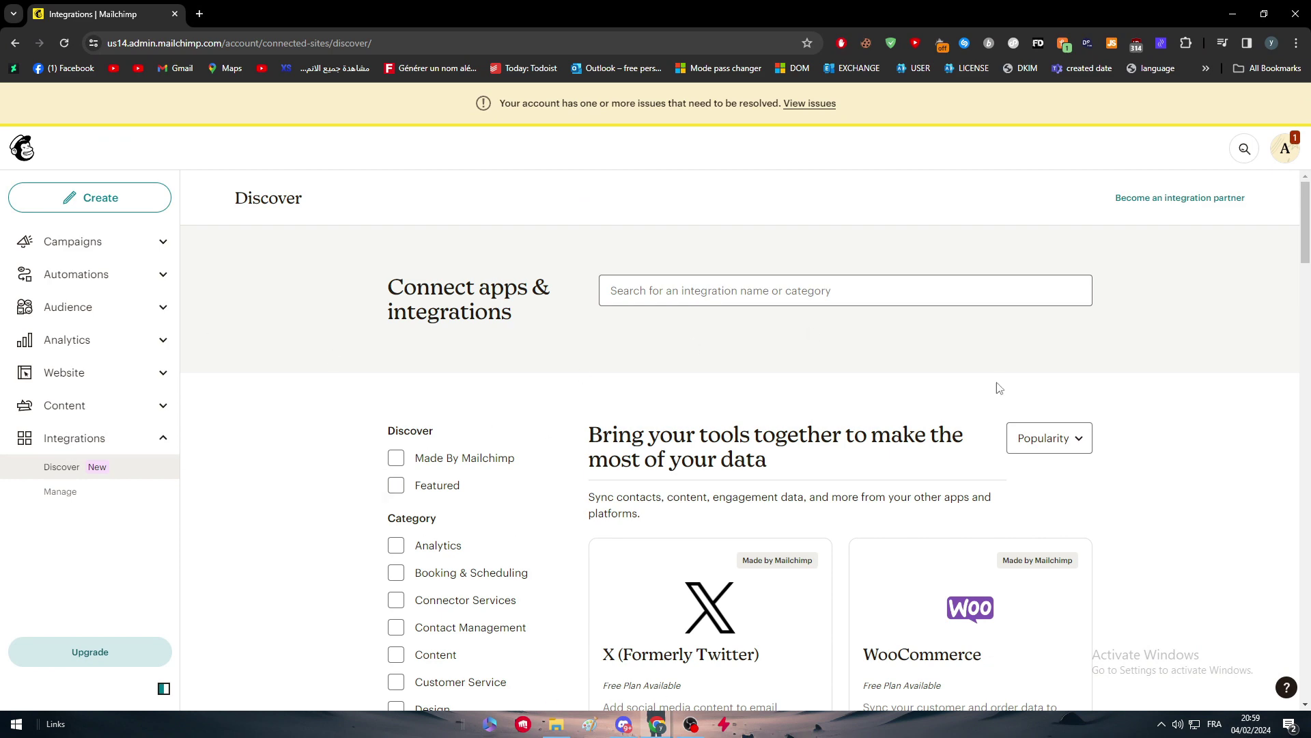
{"action": "scroll", "coordinate": [915, 369], "scroll_direction": "down", "scroll_amount": 3}
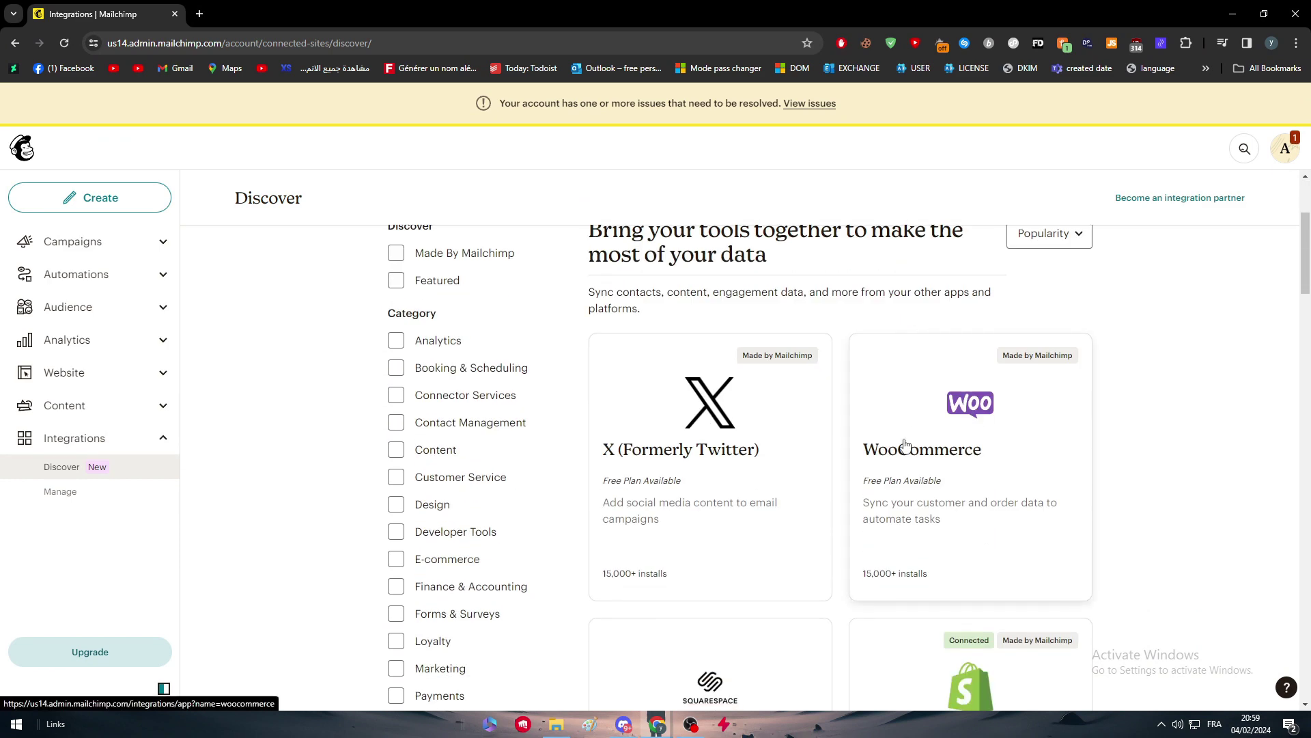
{"action": "scroll", "coordinate": [1037, 523], "scroll_direction": "down", "scroll_amount": 15}
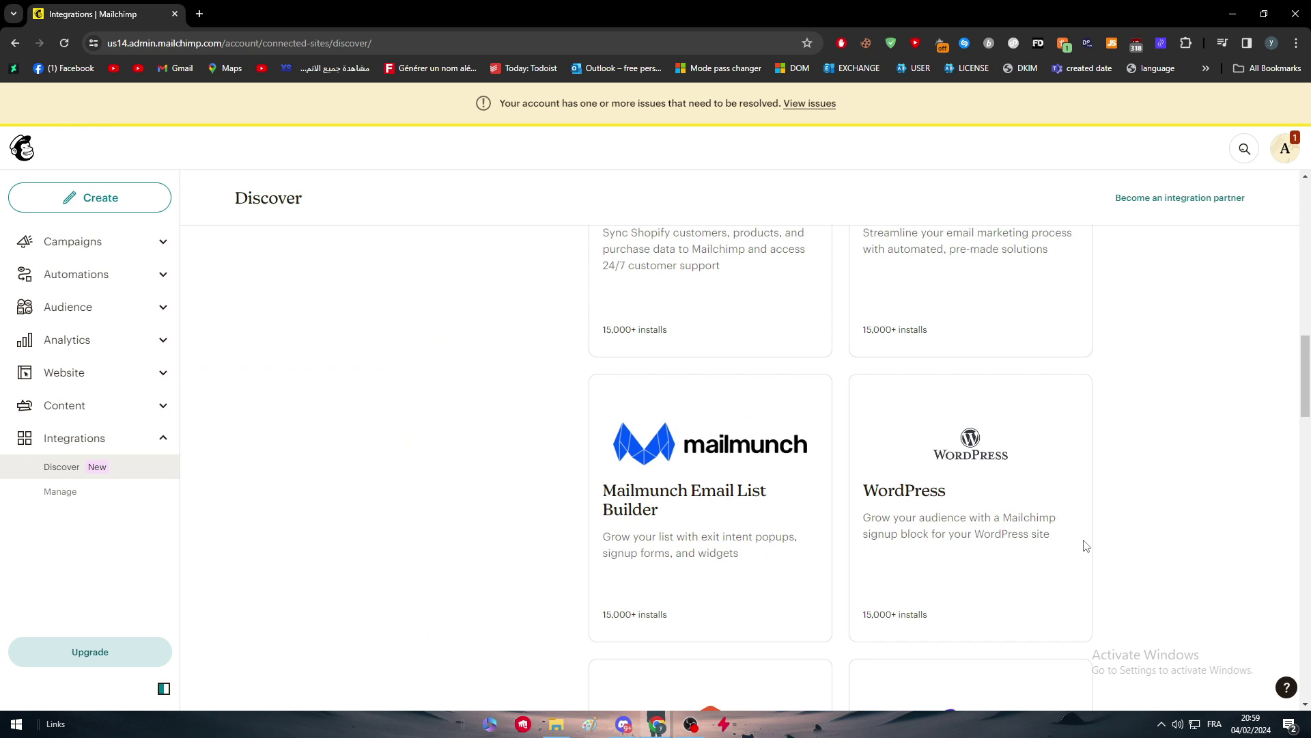
{"action": "scroll", "coordinate": [1084, 550], "scroll_direction": "down", "scroll_amount": 4}
{"action": "scroll", "coordinate": [1092, 503], "scroll_direction": "up", "scroll_amount": 5}
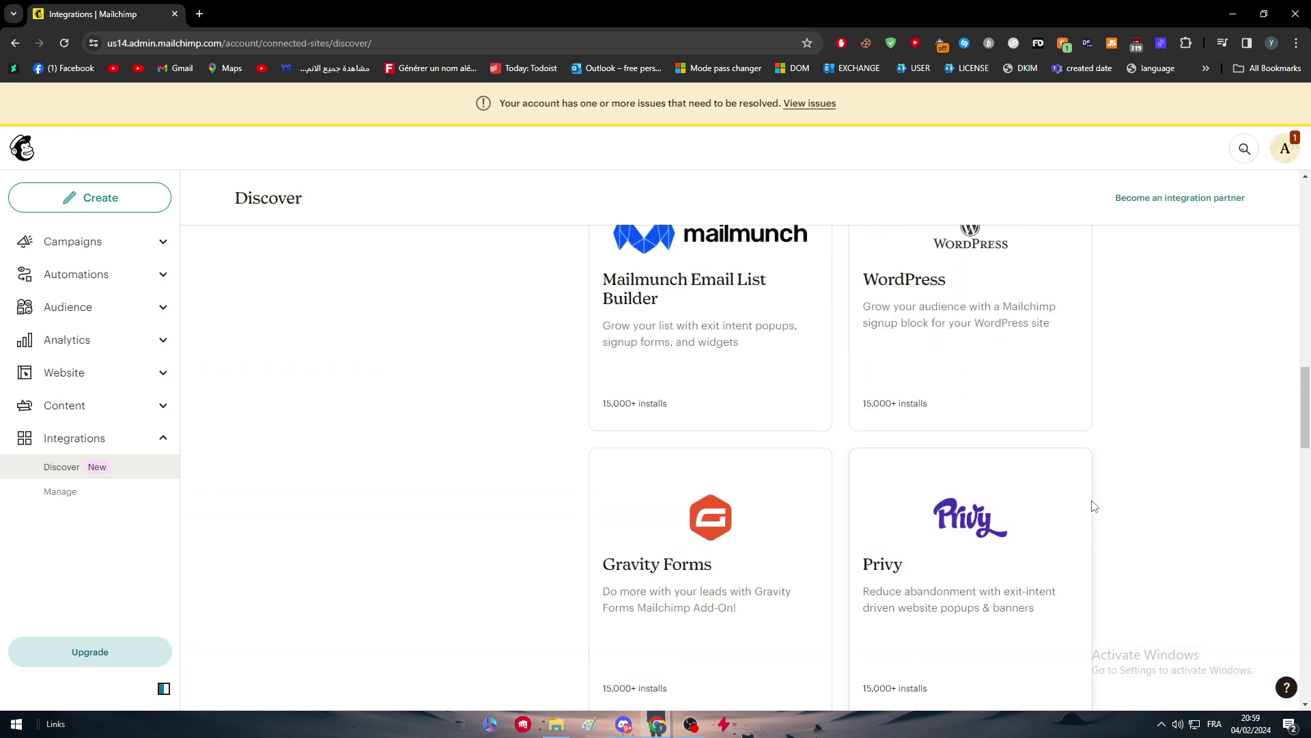
{"action": "scroll", "coordinate": [1083, 596], "scroll_direction": "down", "scroll_amount": 2}
{"action": "scroll", "coordinate": [1084, 596], "scroll_direction": "down", "scroll_amount": 2}
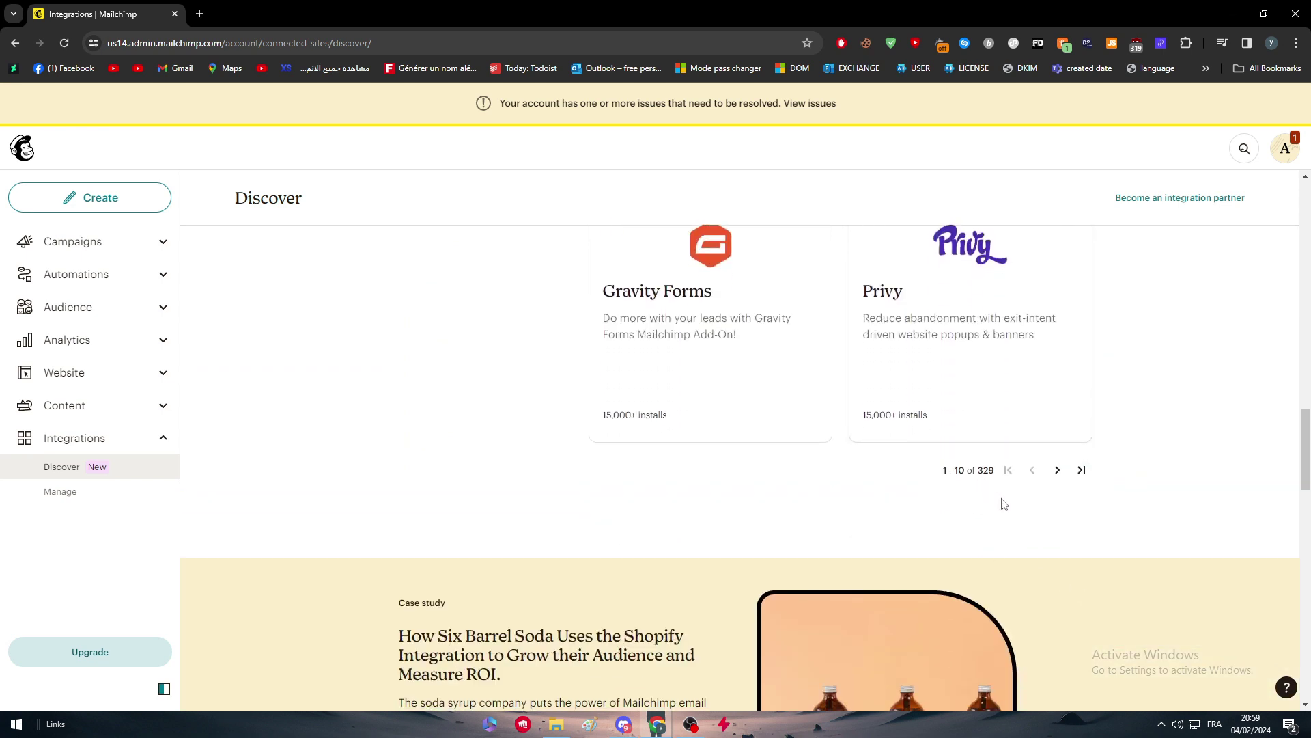
{"action": "scroll", "coordinate": [1015, 524], "scroll_direction": "up", "scroll_amount": 15}
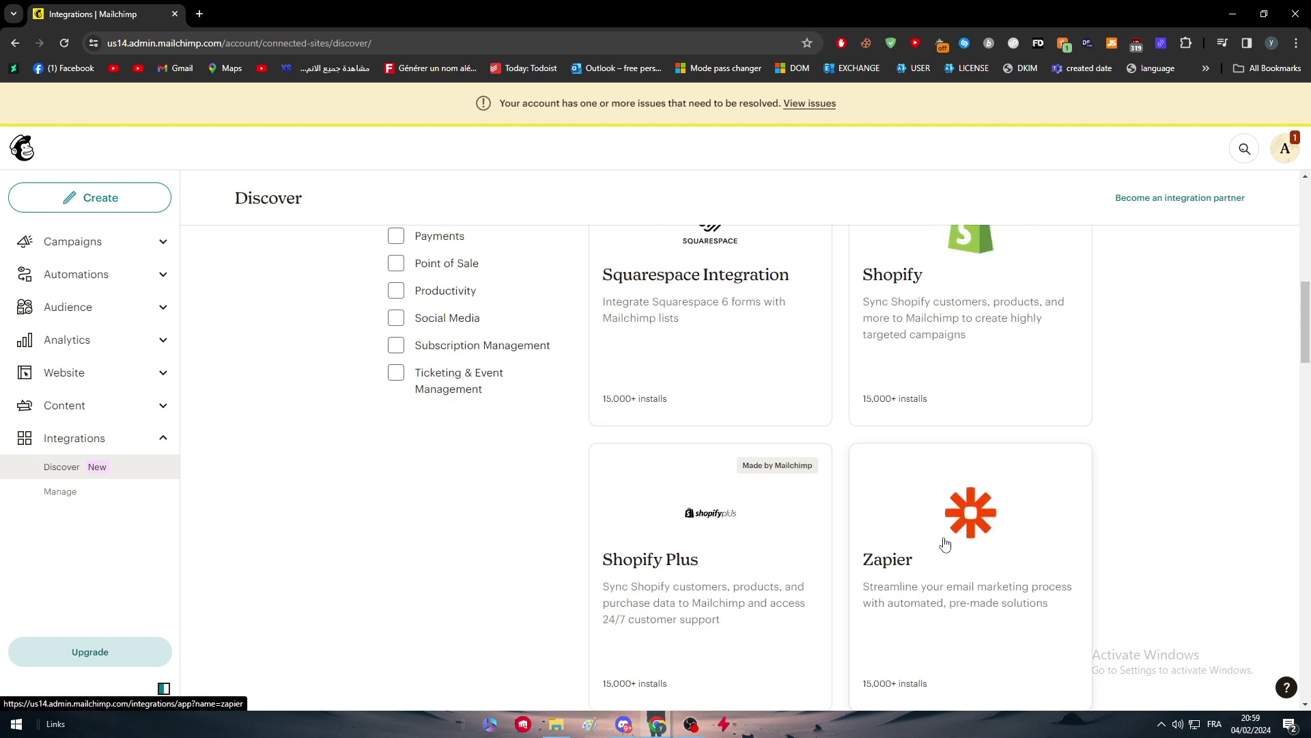
{"action": "scroll", "coordinate": [823, 567], "scroll_direction": "up", "scroll_amount": 6}
Search the integrations for 'wix' and open the Wix card.
{"action": "left_click", "coordinate": [697, 294]}
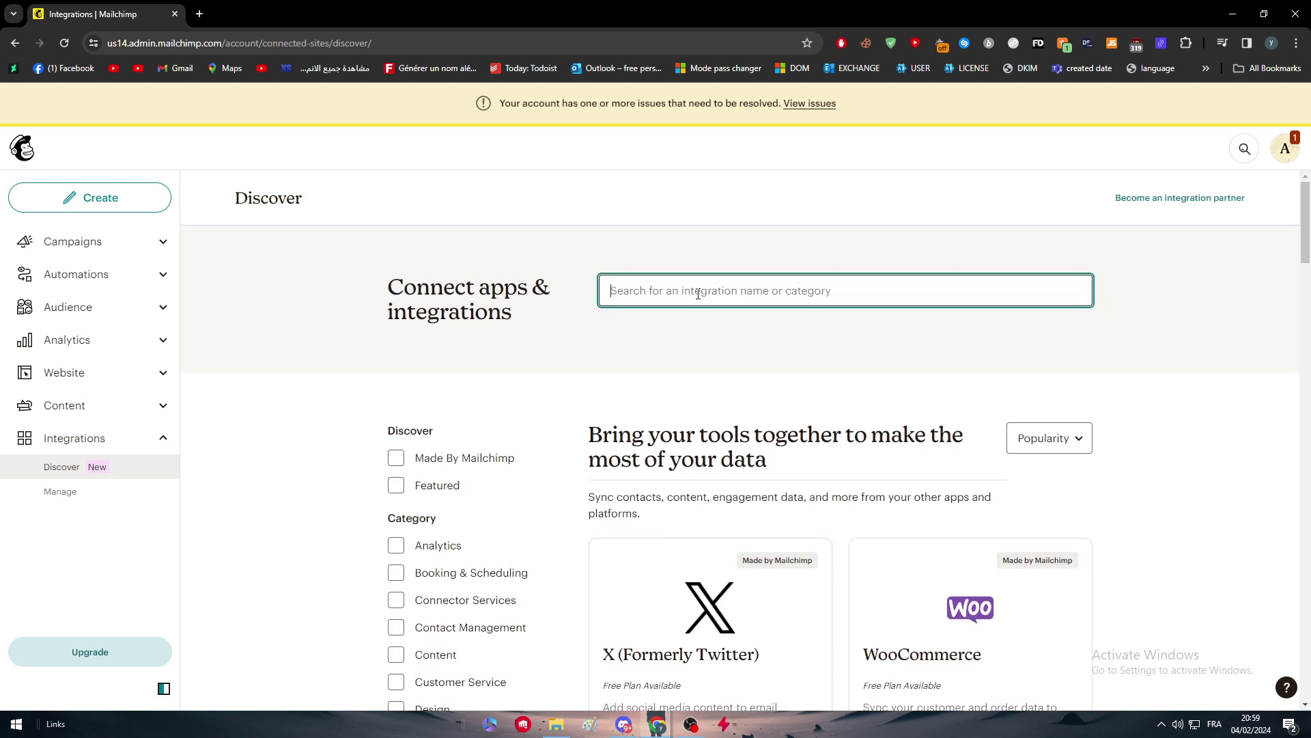
{"action": "type", "text": "wix"}
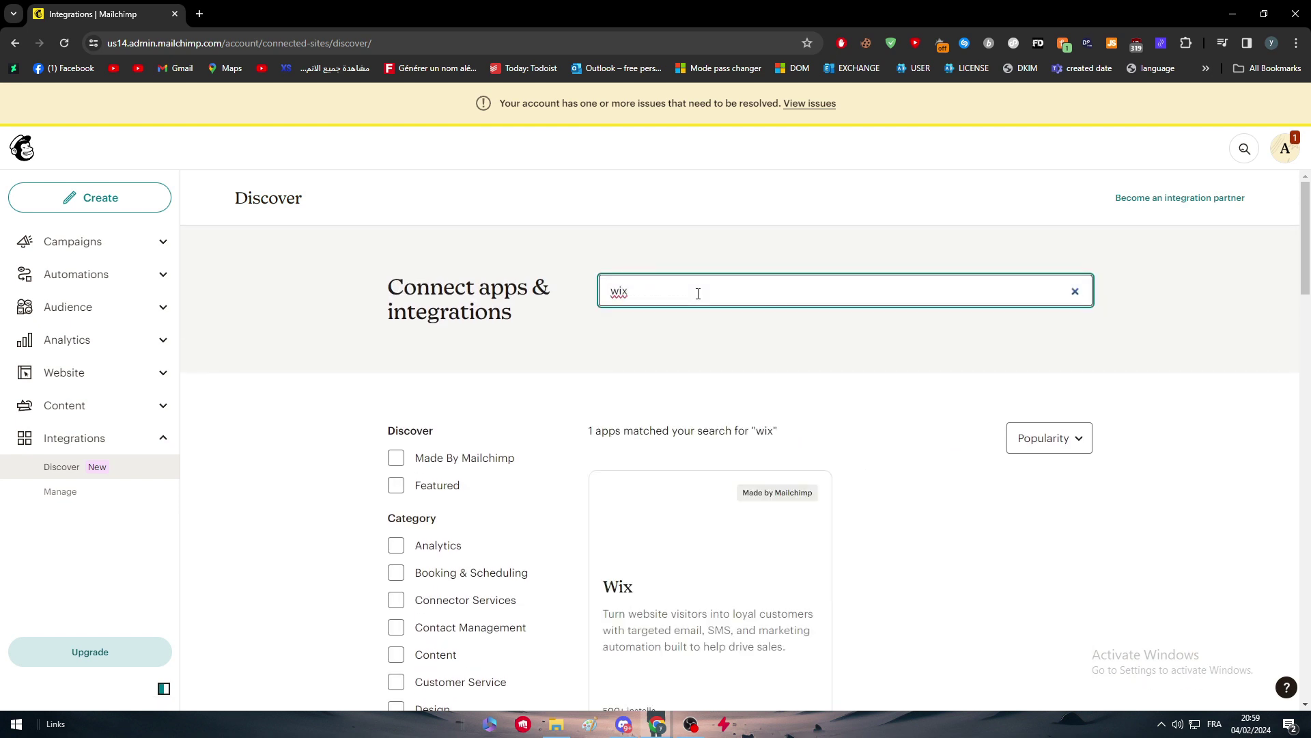
{"action": "scroll", "coordinate": [676, 317], "scroll_direction": "down", "scroll_amount": 5}
{"action": "scroll", "coordinate": [656, 339], "scroll_direction": "up", "scroll_amount": 3}
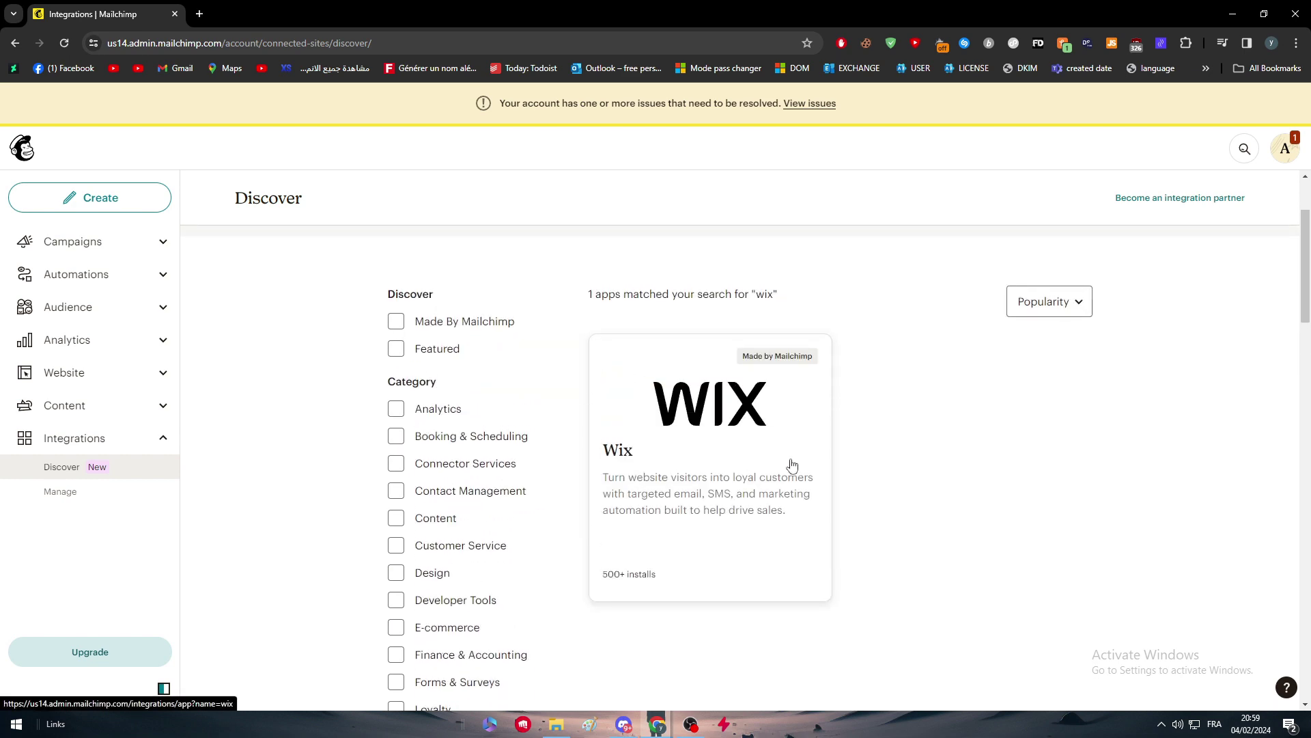
{"action": "left_click", "coordinate": [679, 462]}
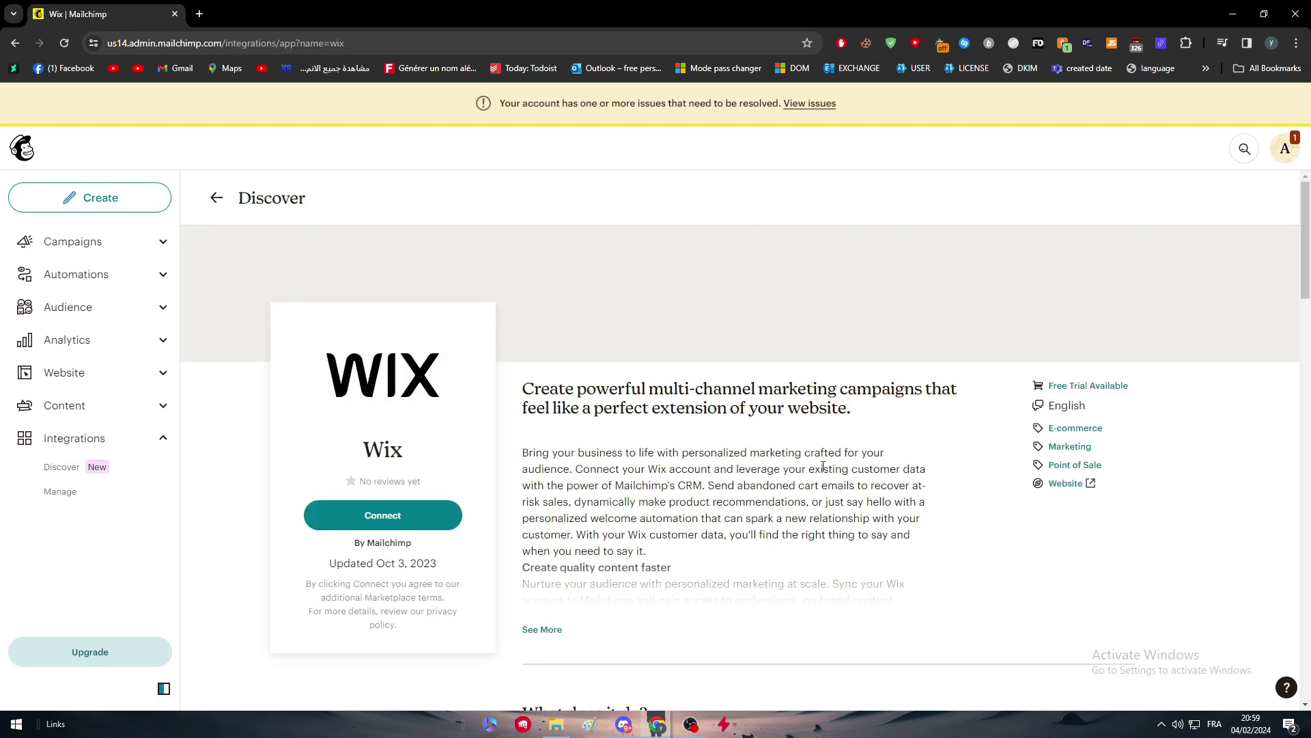
Expand the full description on the Wix Marketplace page and read through it.
{"action": "scroll", "coordinate": [682, 360], "scroll_direction": "down", "scroll_amount": 15}
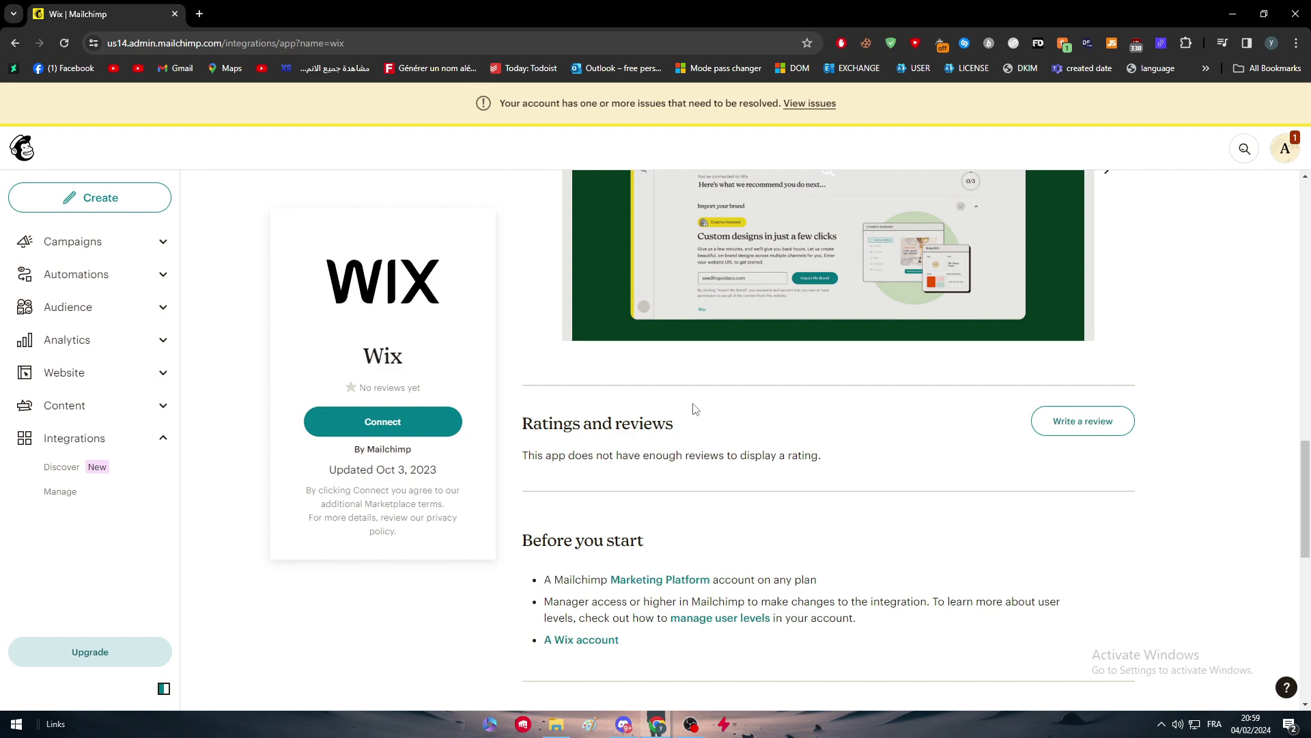
{"action": "left_click_drag", "start_coordinate": [1304, 572], "coordinate": [1306, 307]}
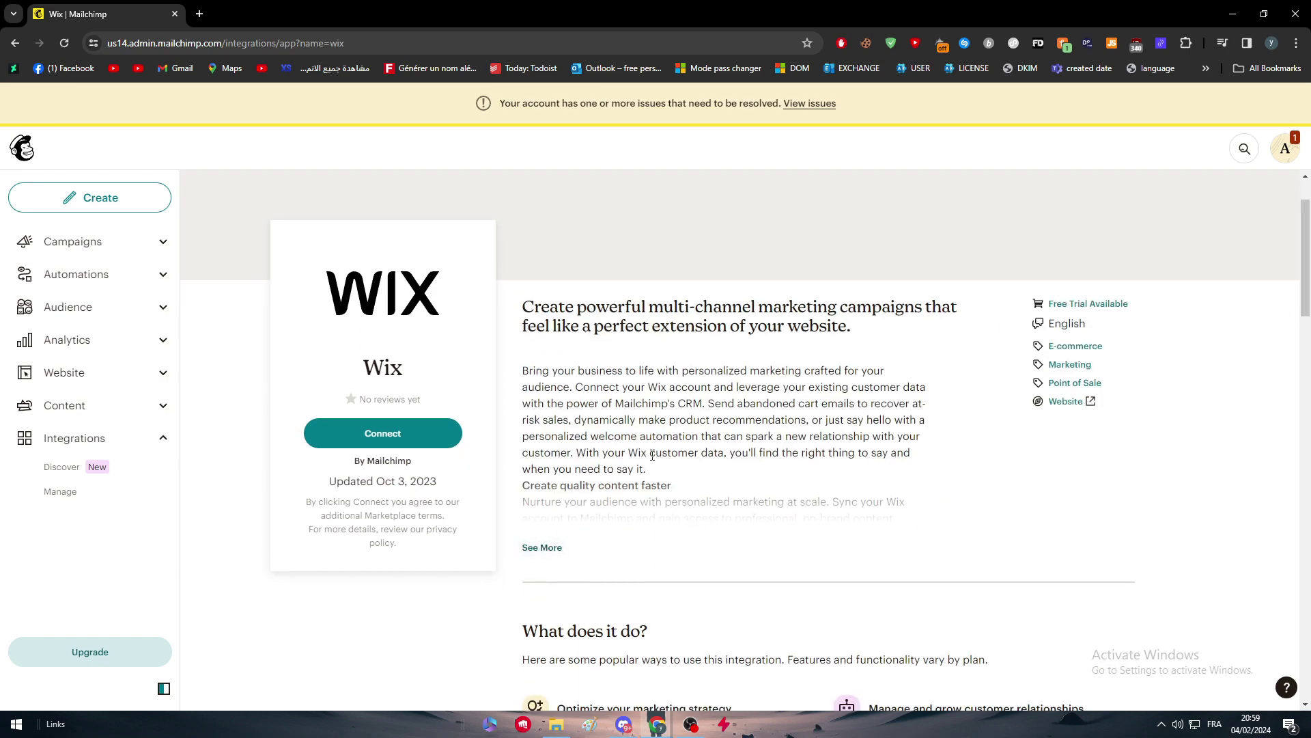
{"action": "left_click", "coordinate": [549, 546]}
{"action": "scroll", "coordinate": [550, 546], "scroll_direction": "down", "scroll_amount": 3}
{"action": "scroll", "coordinate": [618, 519], "scroll_direction": "up", "scroll_amount": 4}
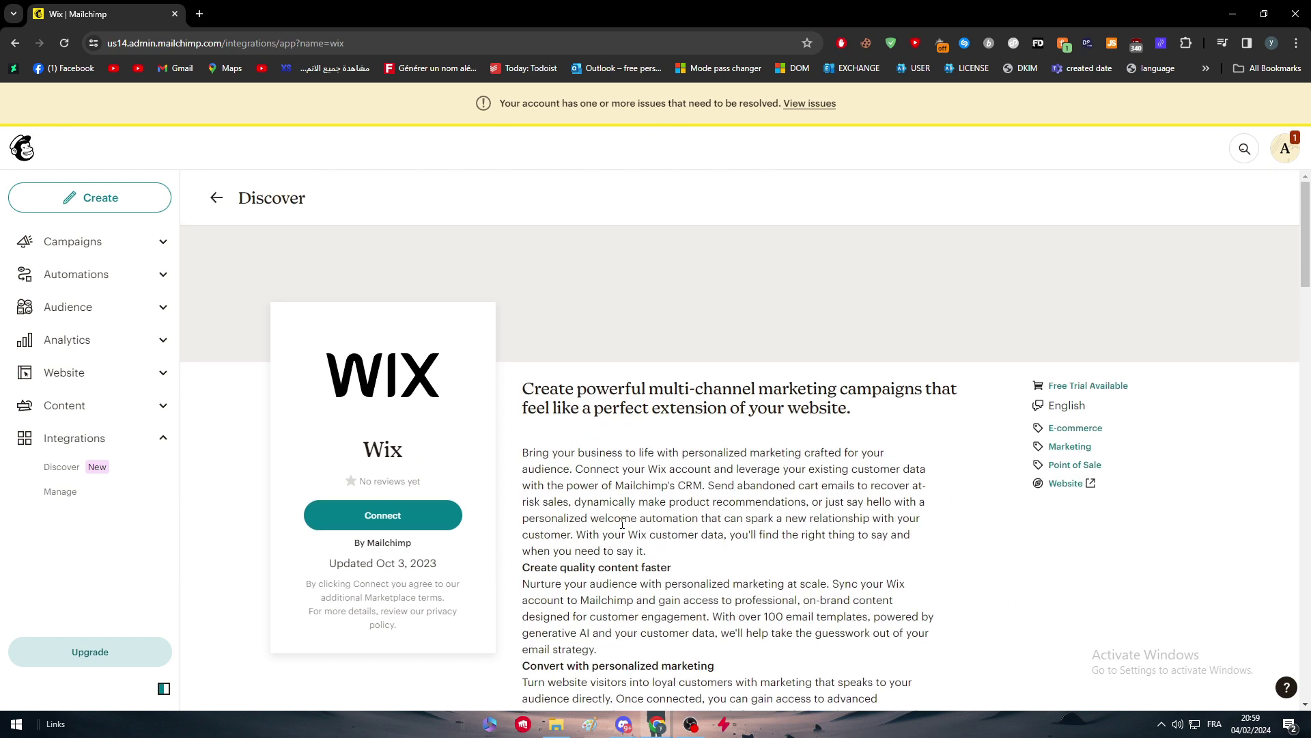
{"action": "scroll", "coordinate": [618, 509], "scroll_direction": "down", "scroll_amount": 2}
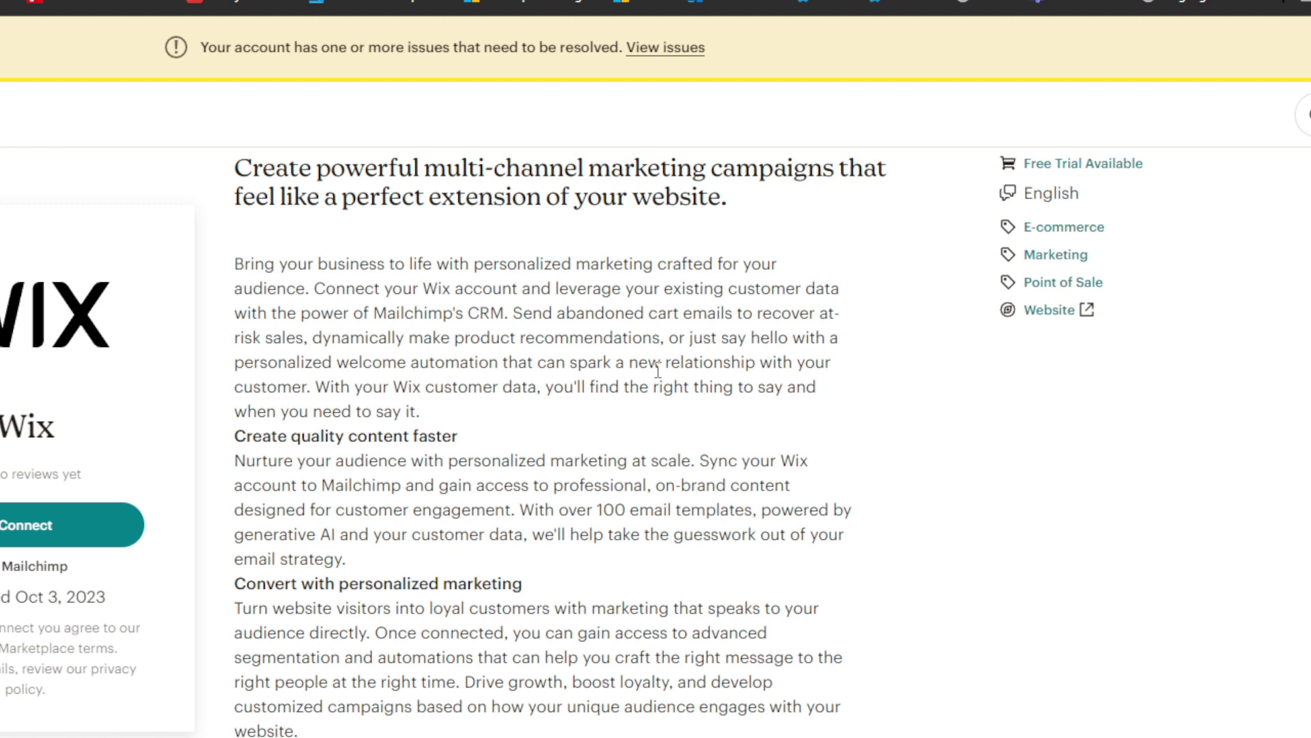
{"action": "scroll", "coordinate": [628, 389], "scroll_direction": "down", "scroll_amount": 3}
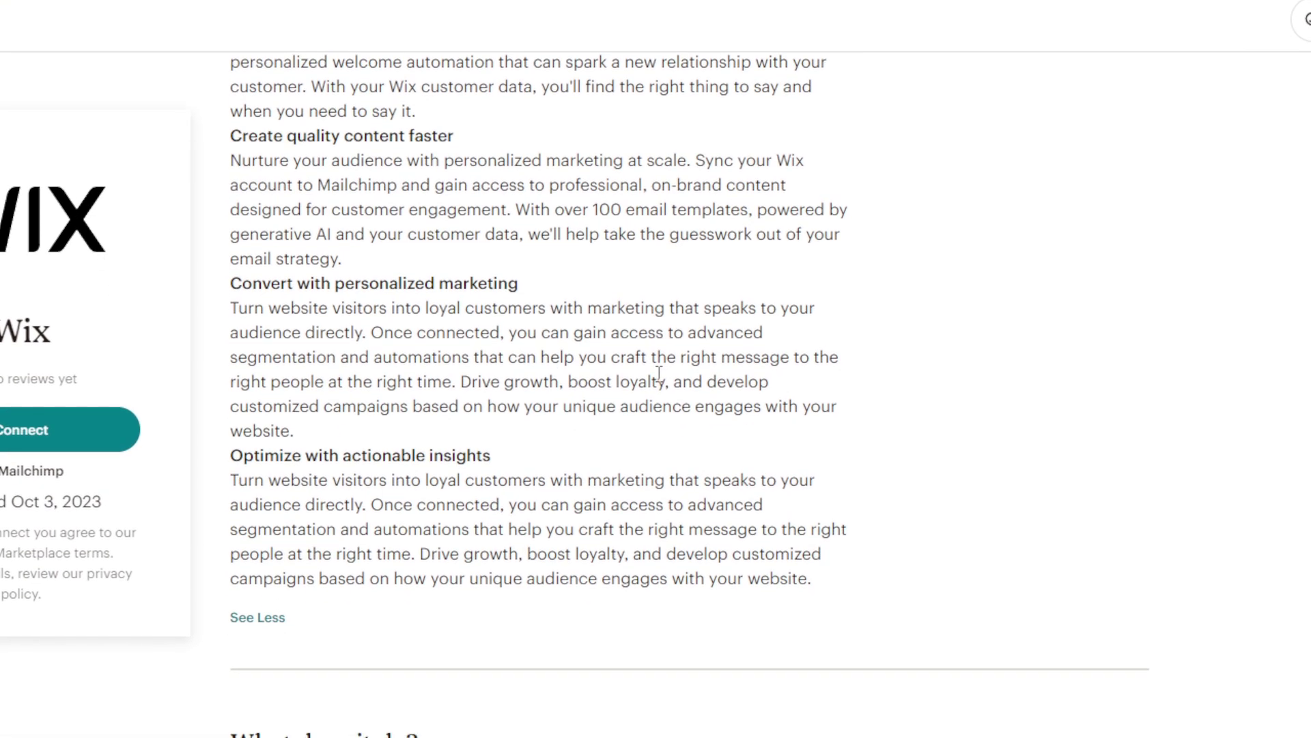
{"action": "scroll", "coordinate": [902, 316], "scroll_direction": "down", "scroll_amount": 4}
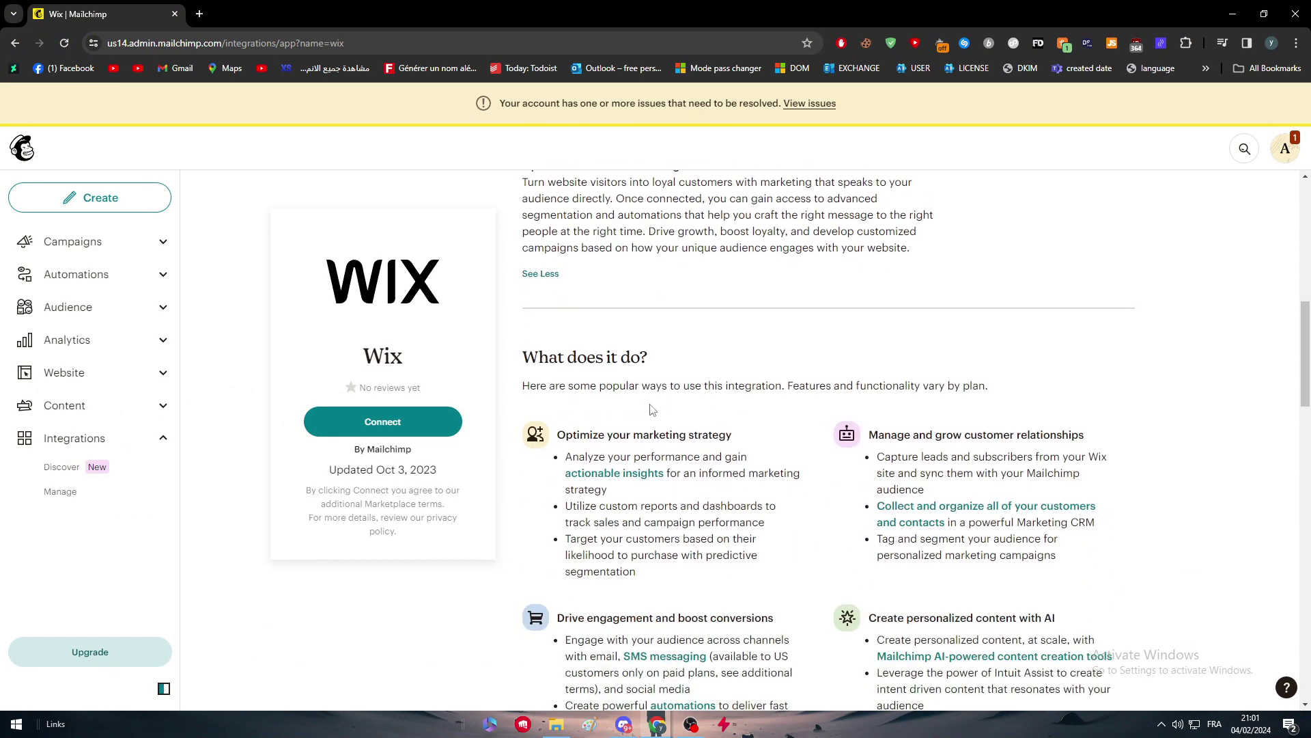
{"action": "scroll", "coordinate": [632, 403], "scroll_direction": "down", "scroll_amount": 1}
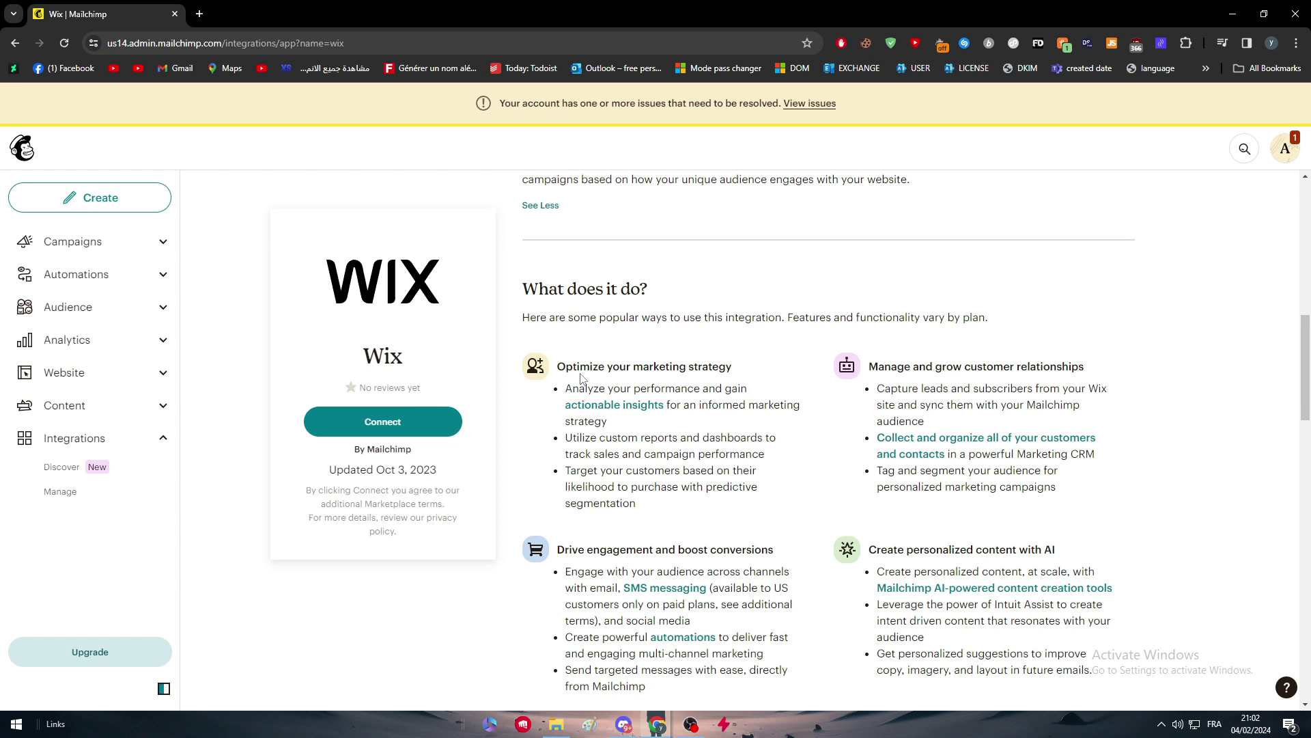
{"action": "scroll", "coordinate": [566, 396], "scroll_direction": "down", "scroll_amount": 1}
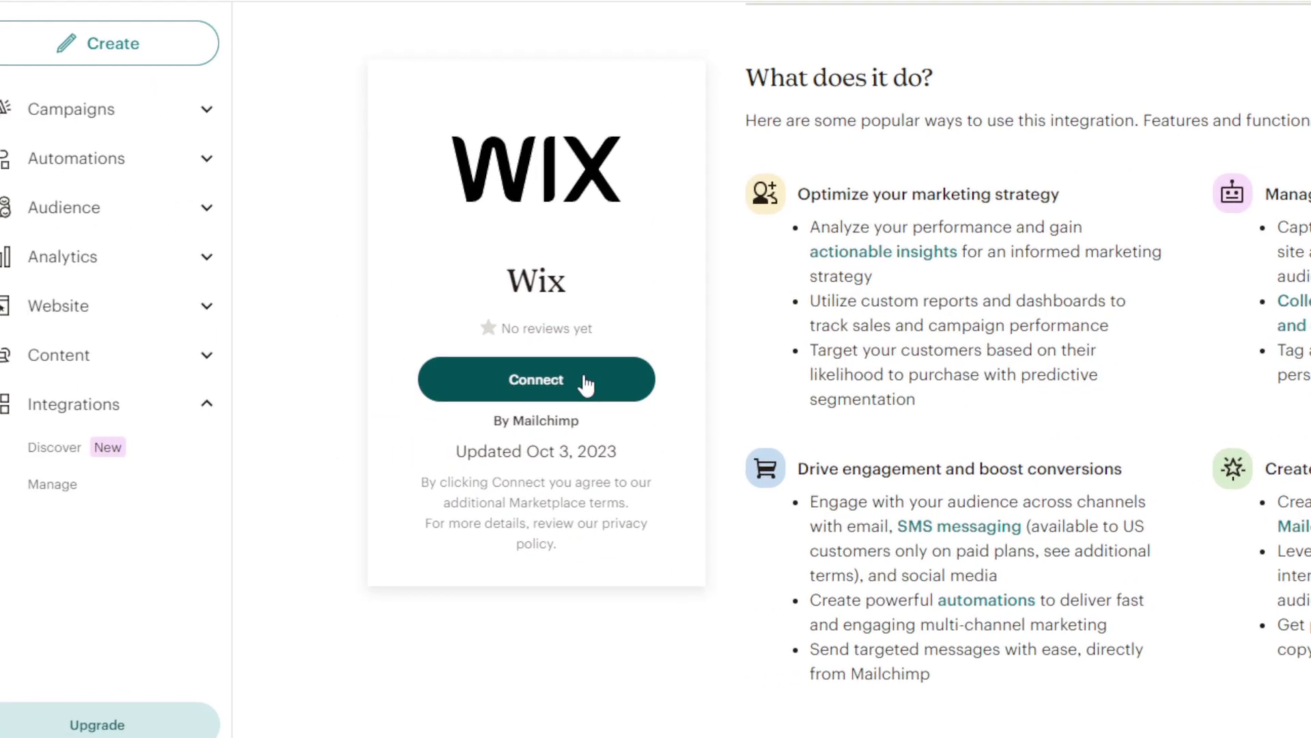
Start the Wix connection and sign in to Wix with a Google account.
{"action": "left_click", "coordinate": [619, 378]}
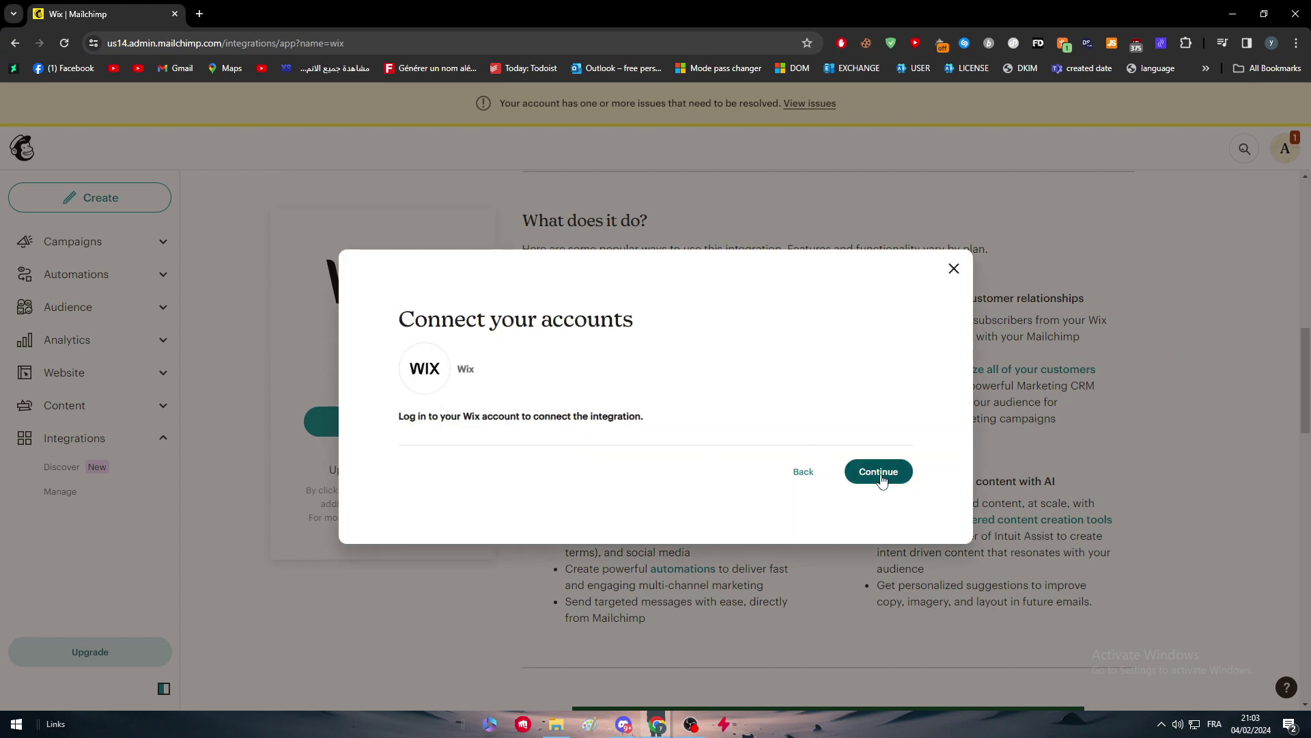
{"action": "left_click", "coordinate": [880, 477]}
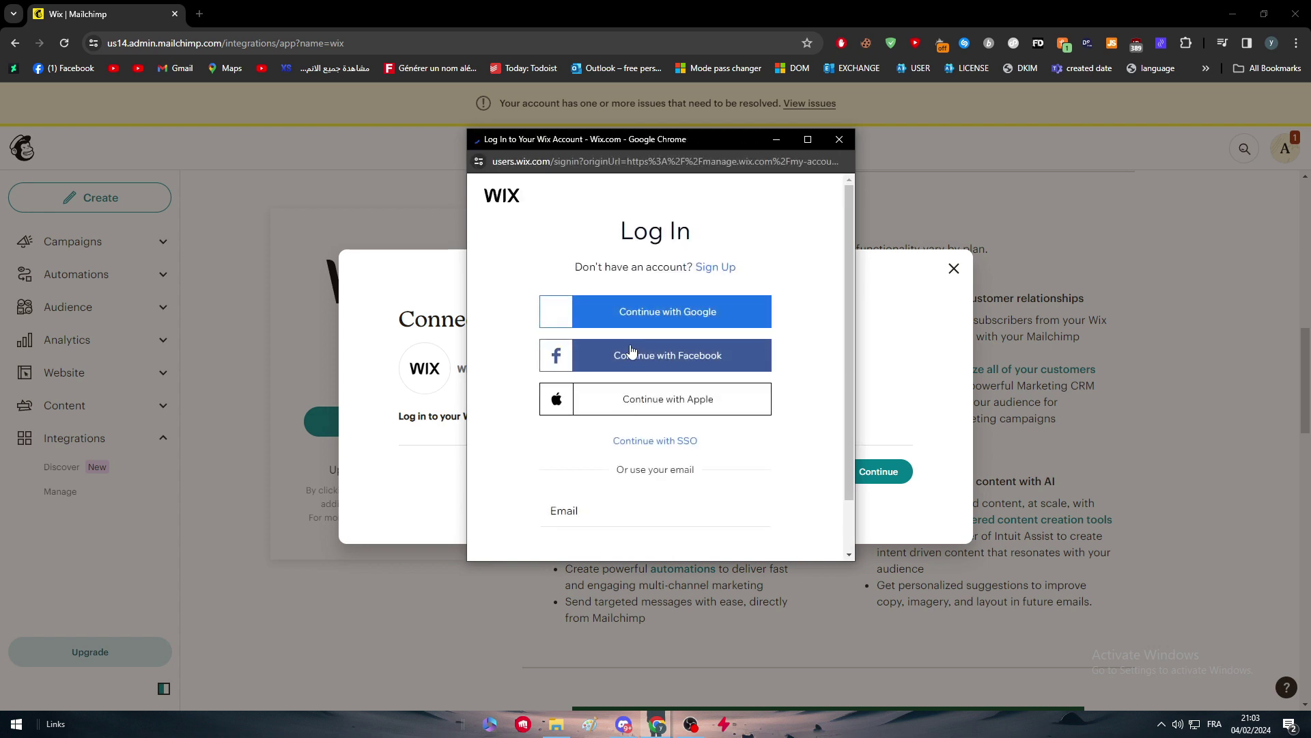
{"action": "left_click", "coordinate": [632, 327]}
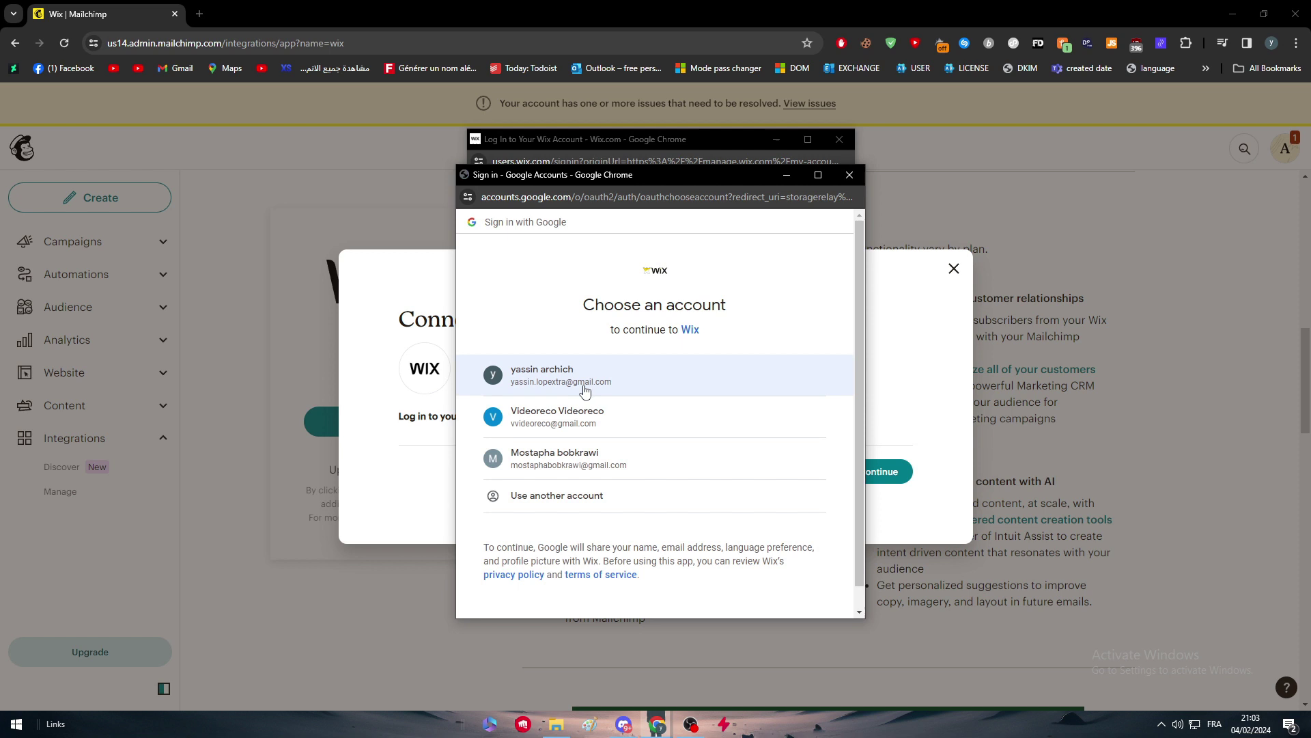
{"action": "left_click_drag", "start_coordinate": [522, 175], "coordinate": [812, 157]}
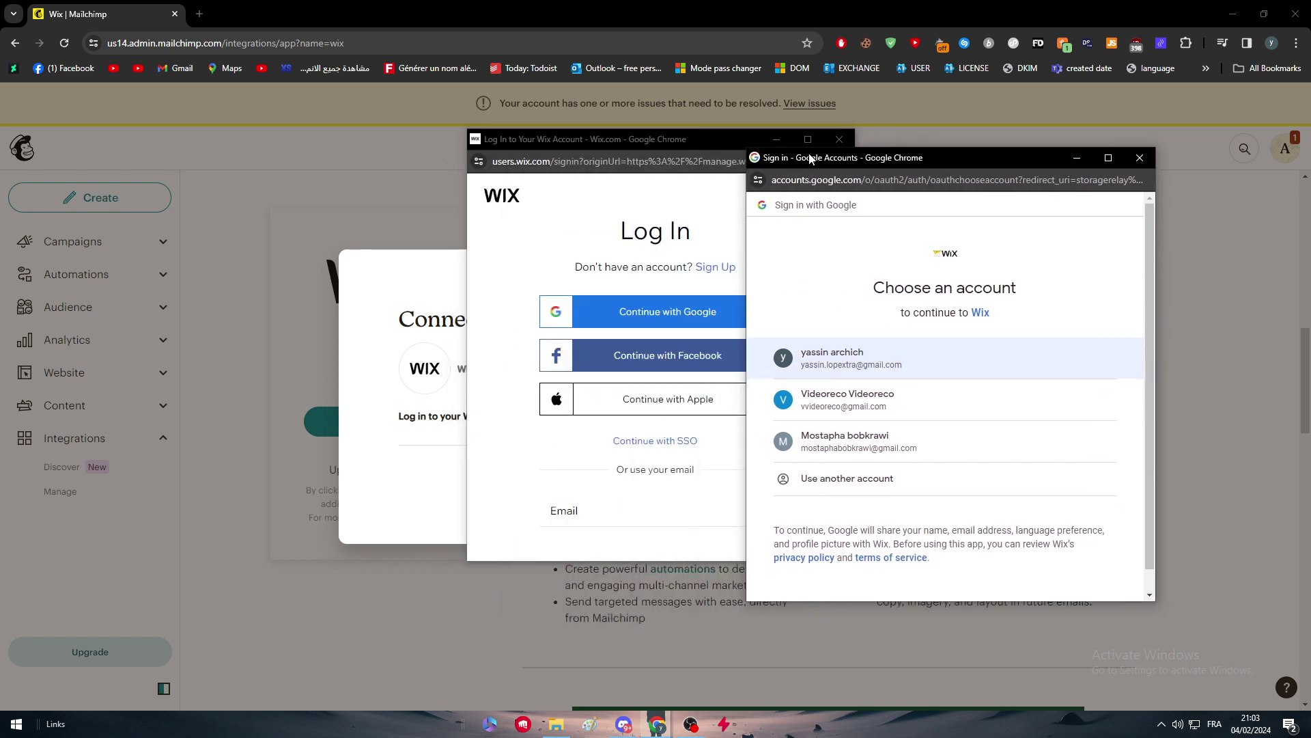
{"action": "left_click", "coordinate": [881, 370]}
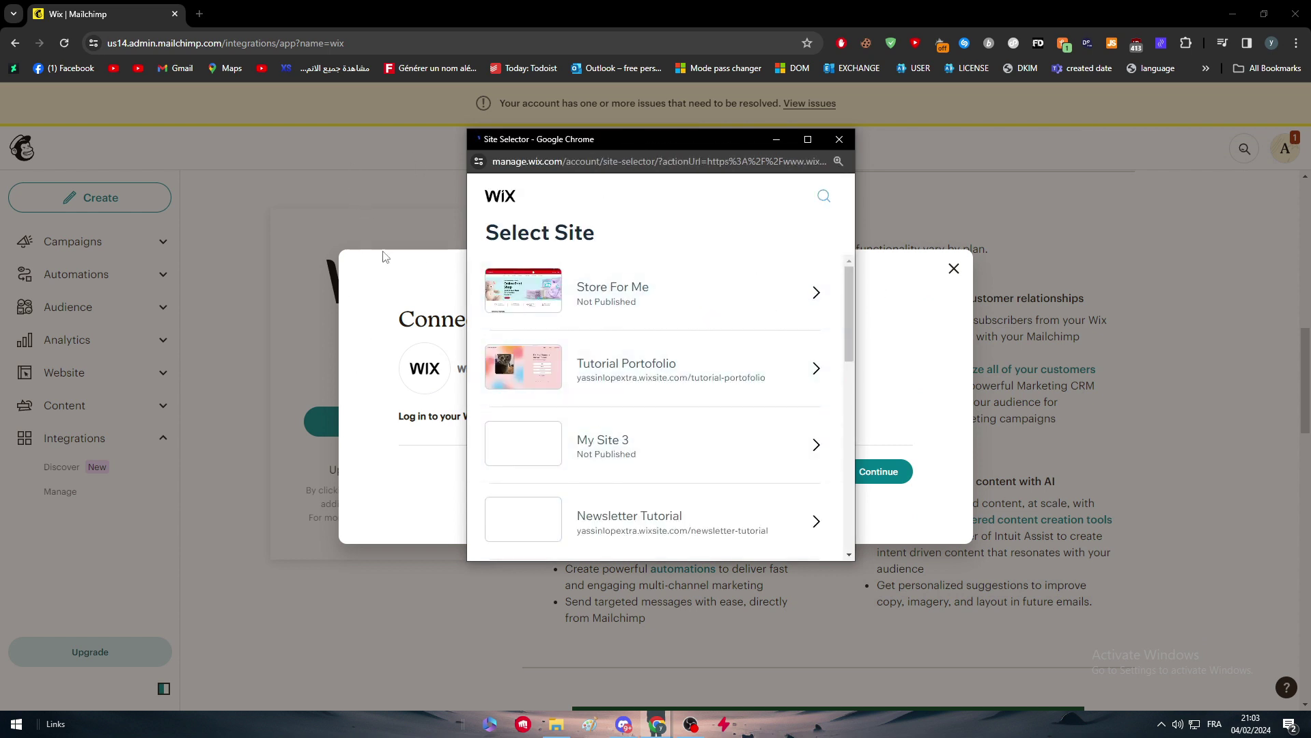
Pick Store For Me, approve Wix permissions, link the zaeazeaze audience and run the first sync.
{"action": "left_click", "coordinate": [693, 304]}
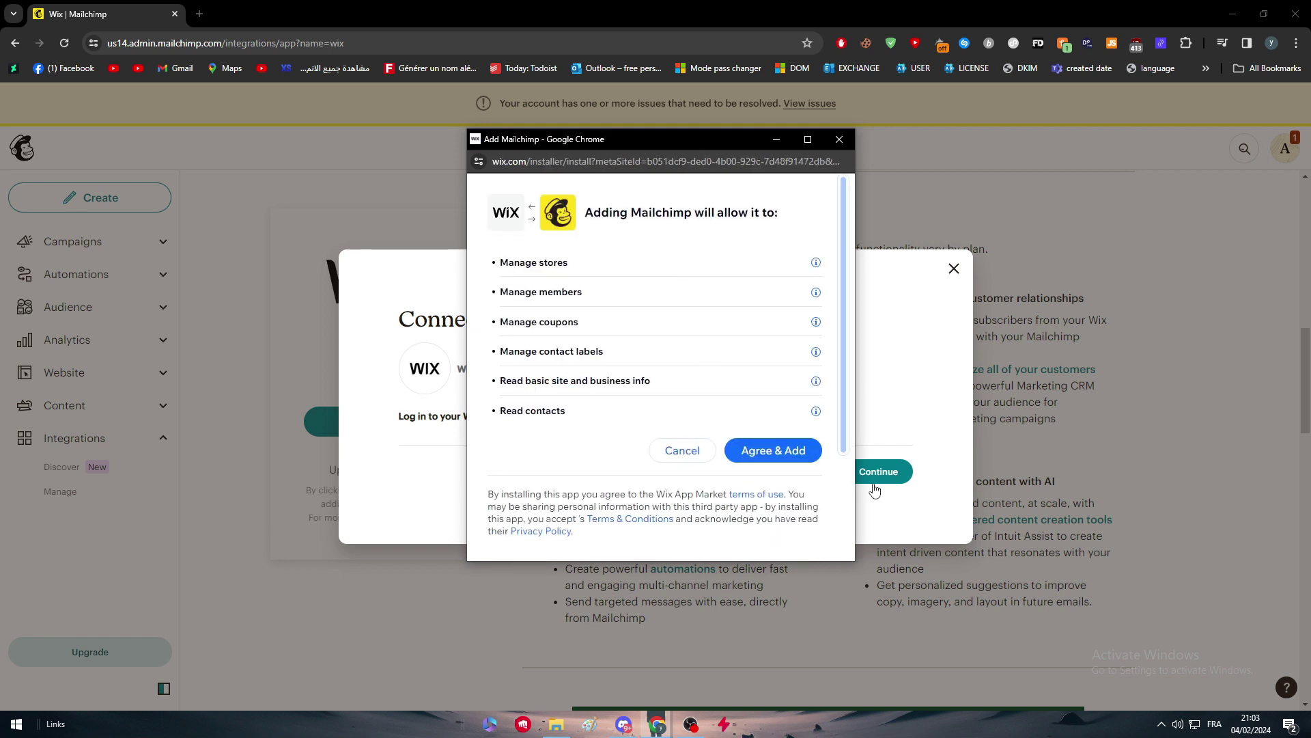
{"action": "left_click", "coordinate": [792, 452]}
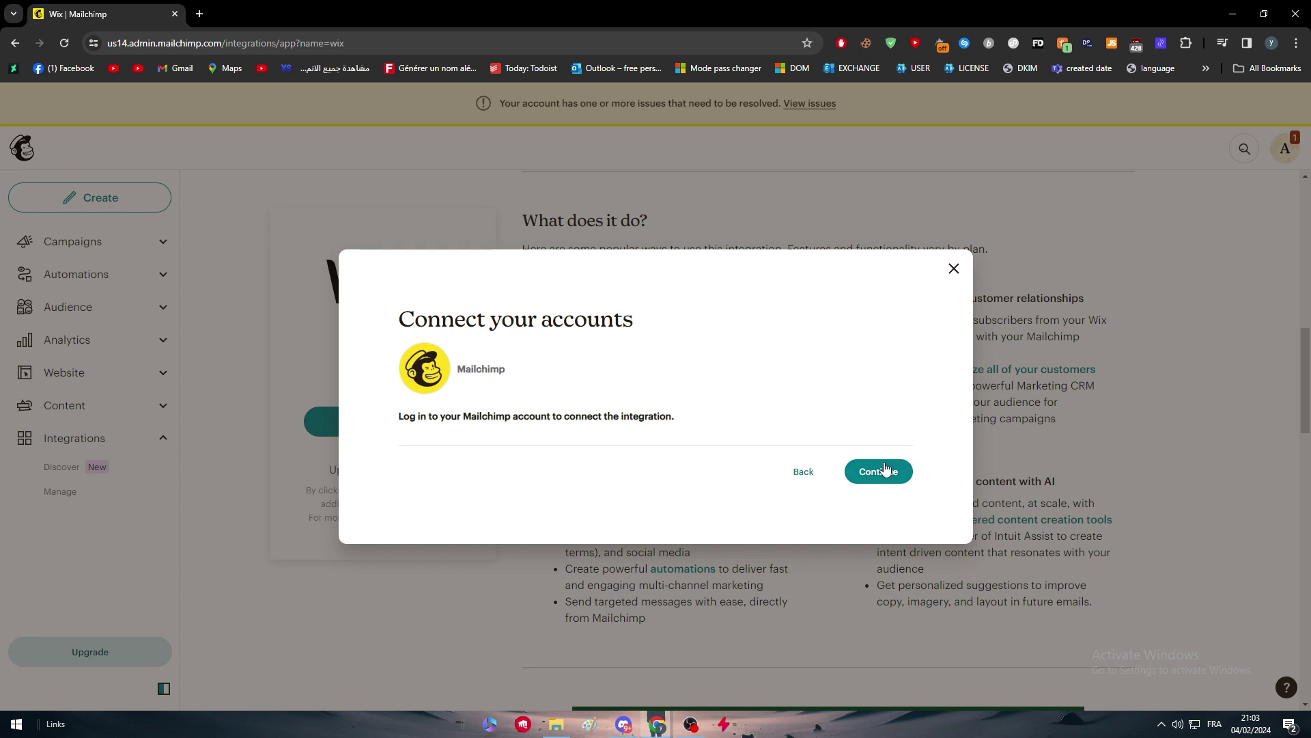
{"action": "left_click", "coordinate": [881, 472]}
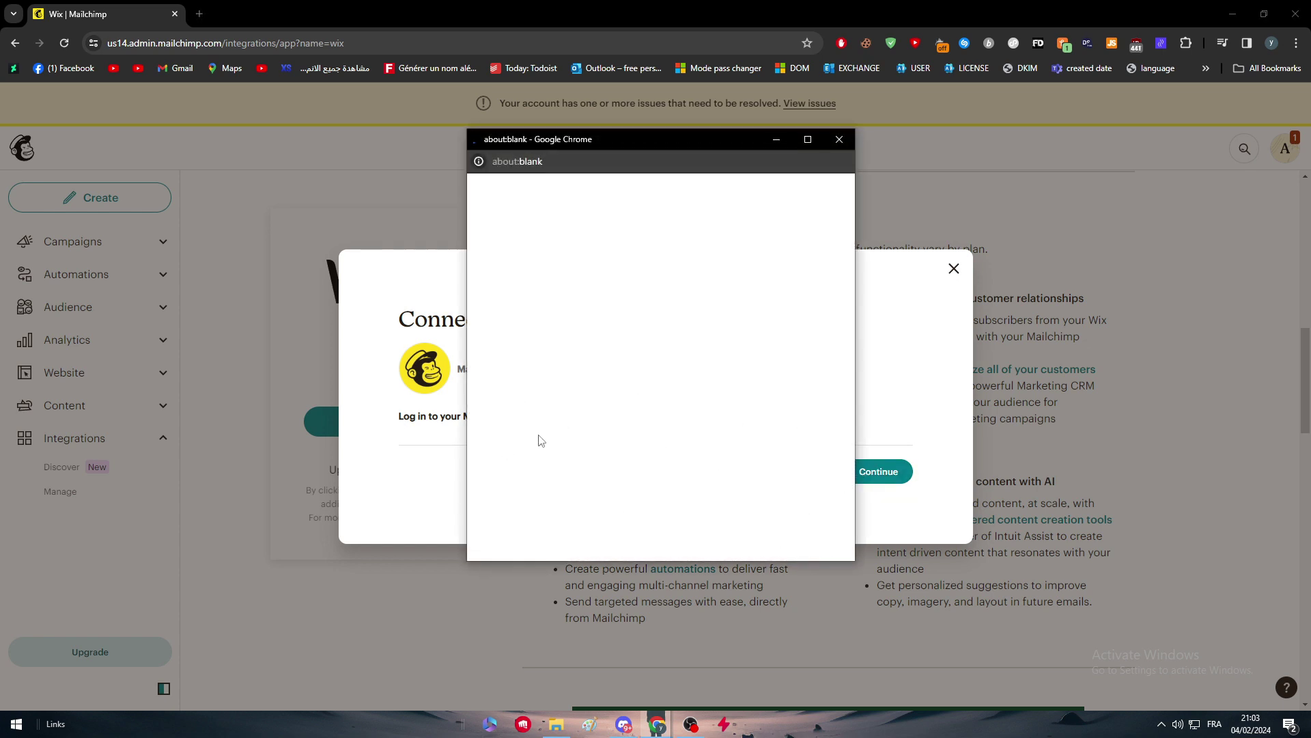
{"action": "left_click_drag", "start_coordinate": [601, 145], "coordinate": [860, 165]}
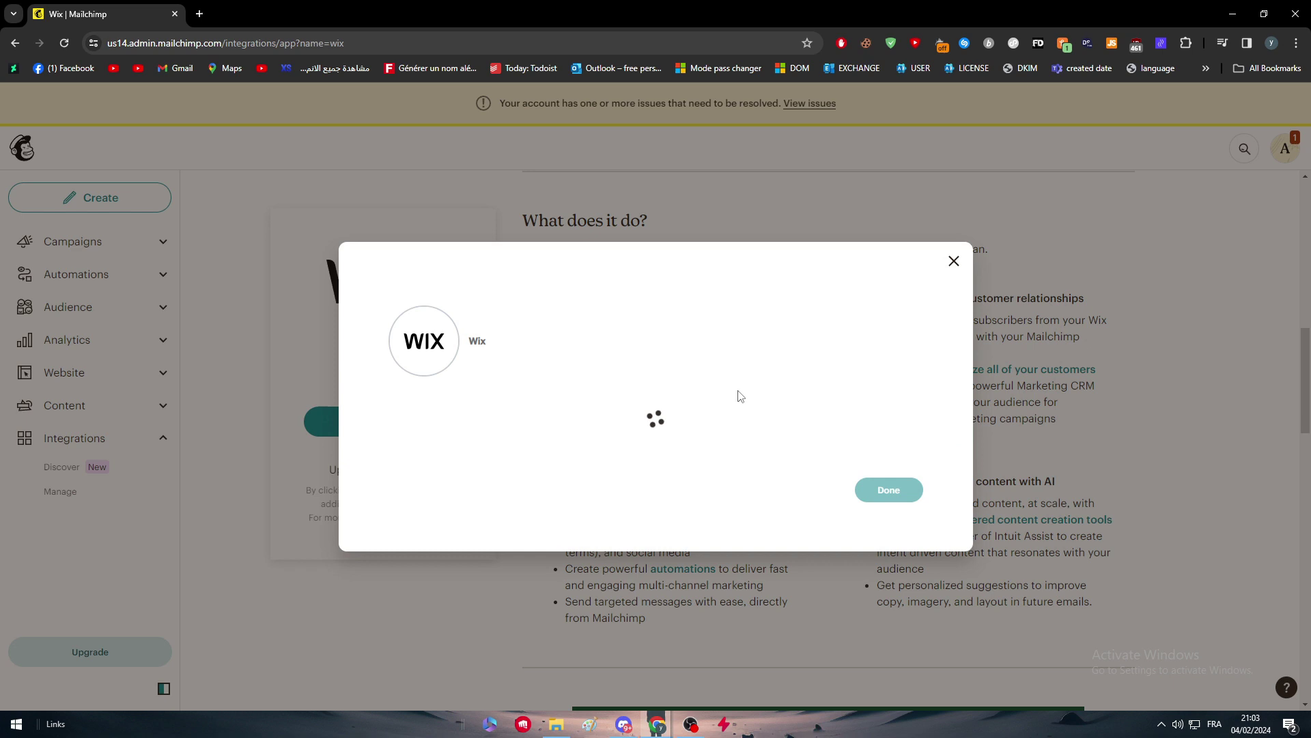
{"action": "left_click_drag", "start_coordinate": [381, 313], "coordinate": [614, 234]}
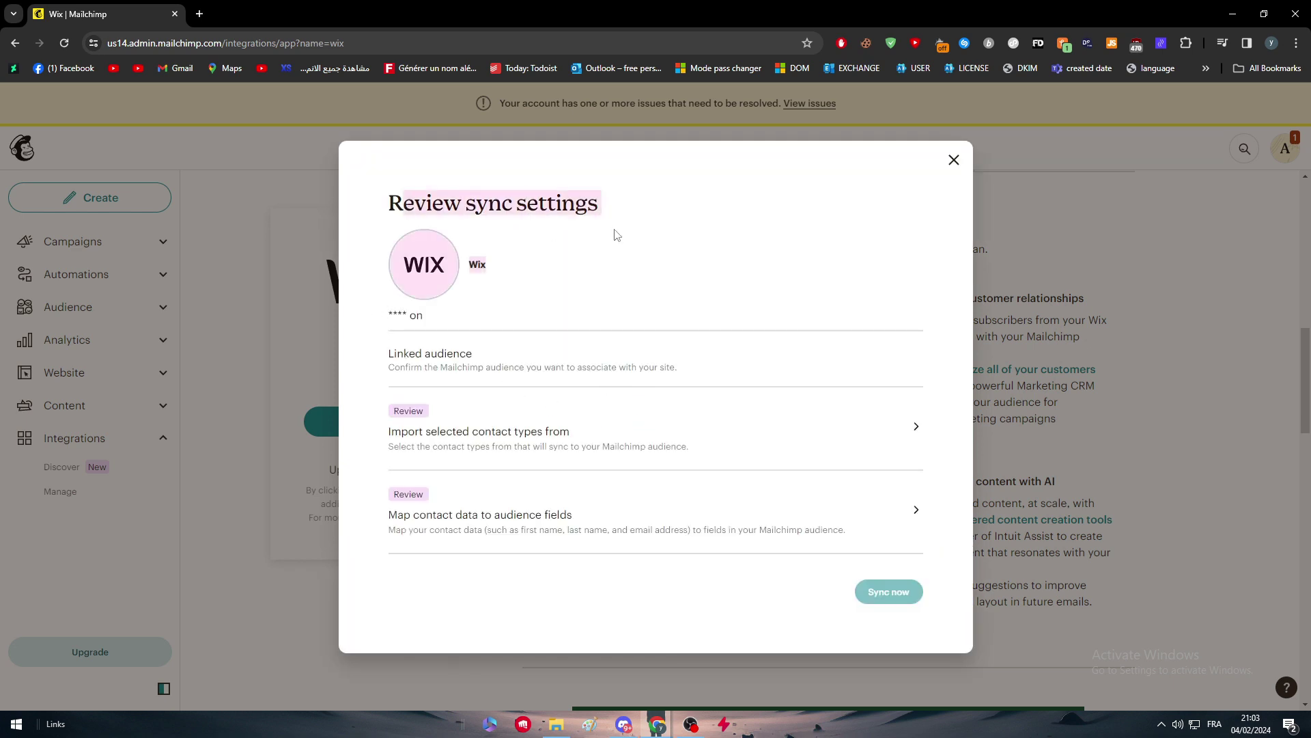
{"action": "left_click", "coordinate": [821, 398]}
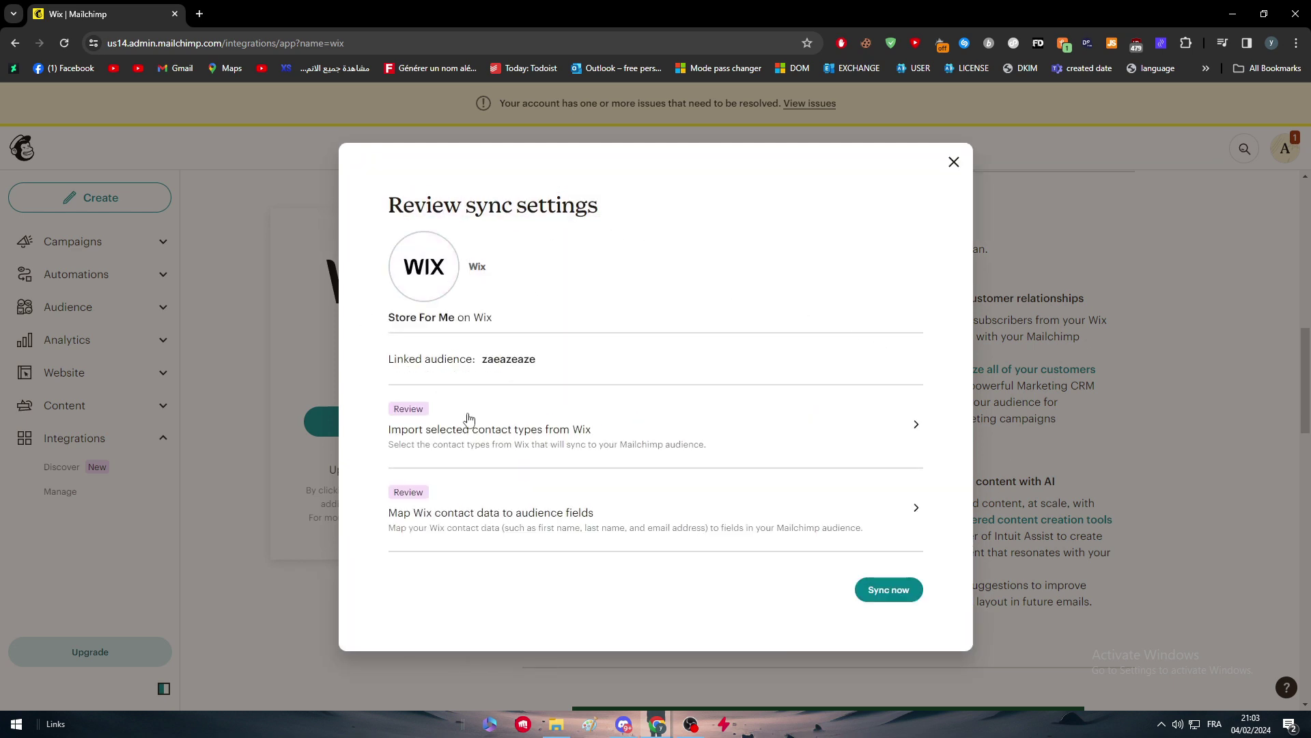
{"action": "left_click", "coordinate": [873, 593]}
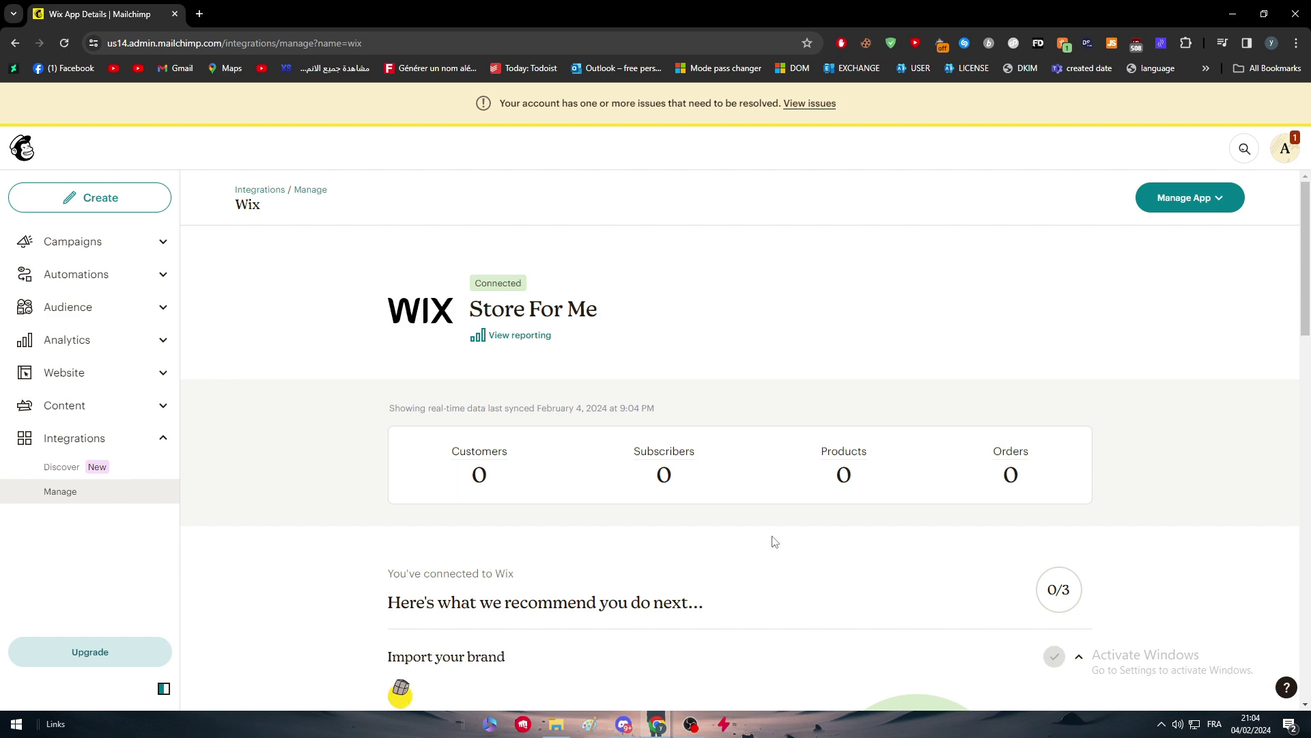
Scroll the Wix overview until Products shows 12, with customers, subscribers and orders at 0.
{"action": "scroll", "coordinate": [547, 316], "scroll_direction": "down", "scroll_amount": 5}
{"action": "scroll", "coordinate": [600, 389], "scroll_direction": "up", "scroll_amount": 3}
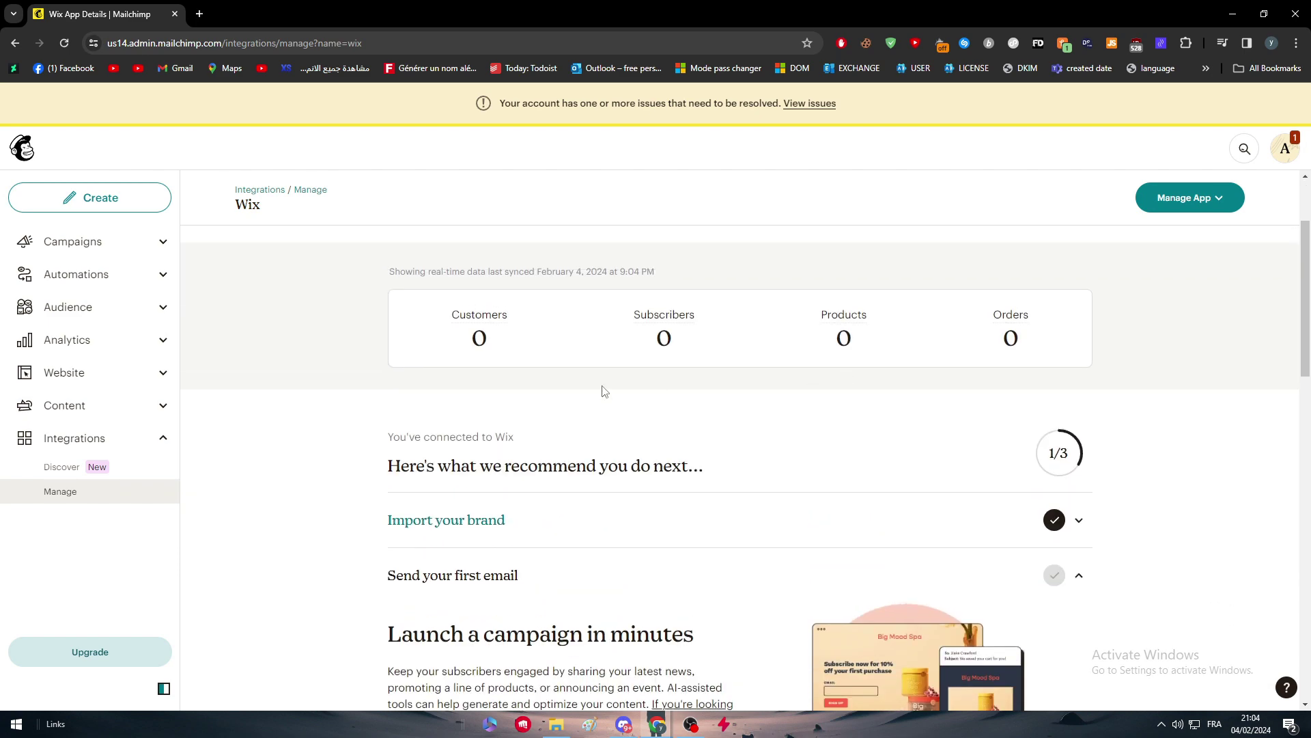
{"action": "scroll", "coordinate": [598, 394], "scroll_direction": "down", "scroll_amount": 3}
{"action": "scroll", "coordinate": [615, 381], "scroll_direction": "down", "scroll_amount": 5}
{"action": "scroll", "coordinate": [667, 469], "scroll_direction": "up", "scroll_amount": 8}
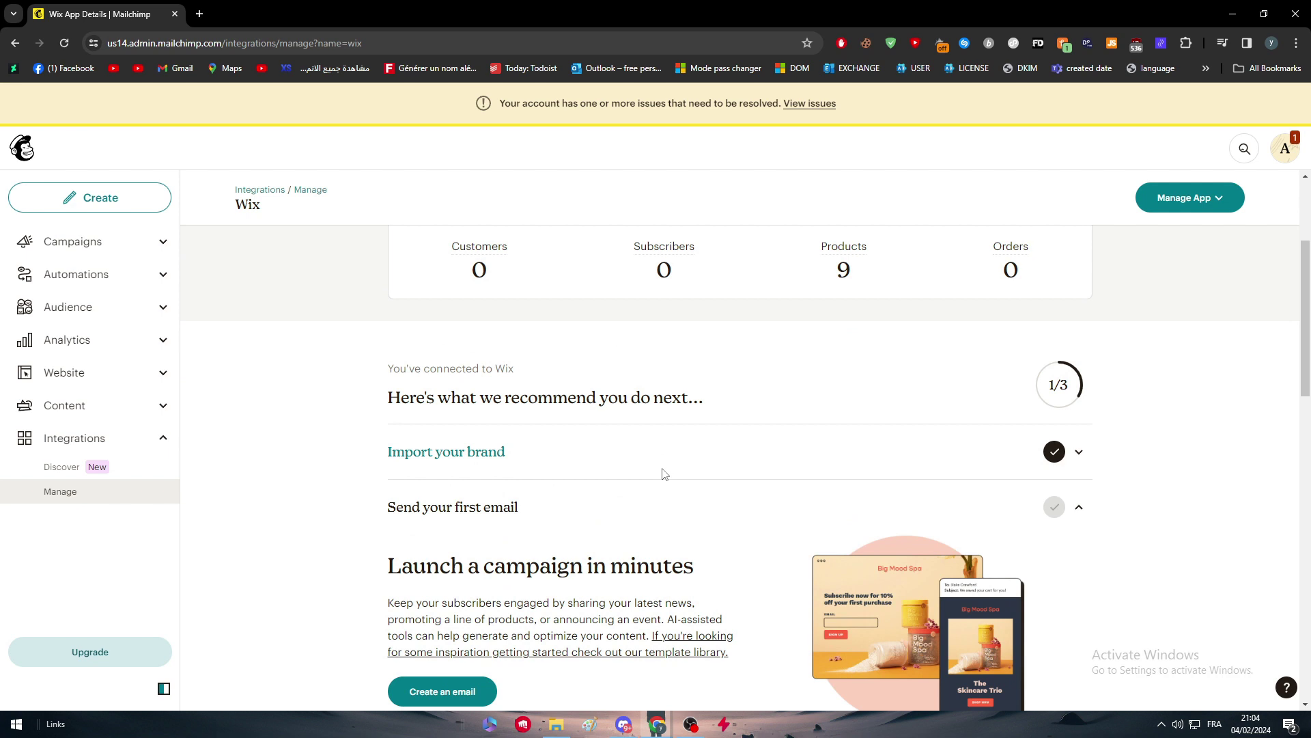
{"action": "scroll", "coordinate": [609, 440], "scroll_direction": "up", "scroll_amount": 3}
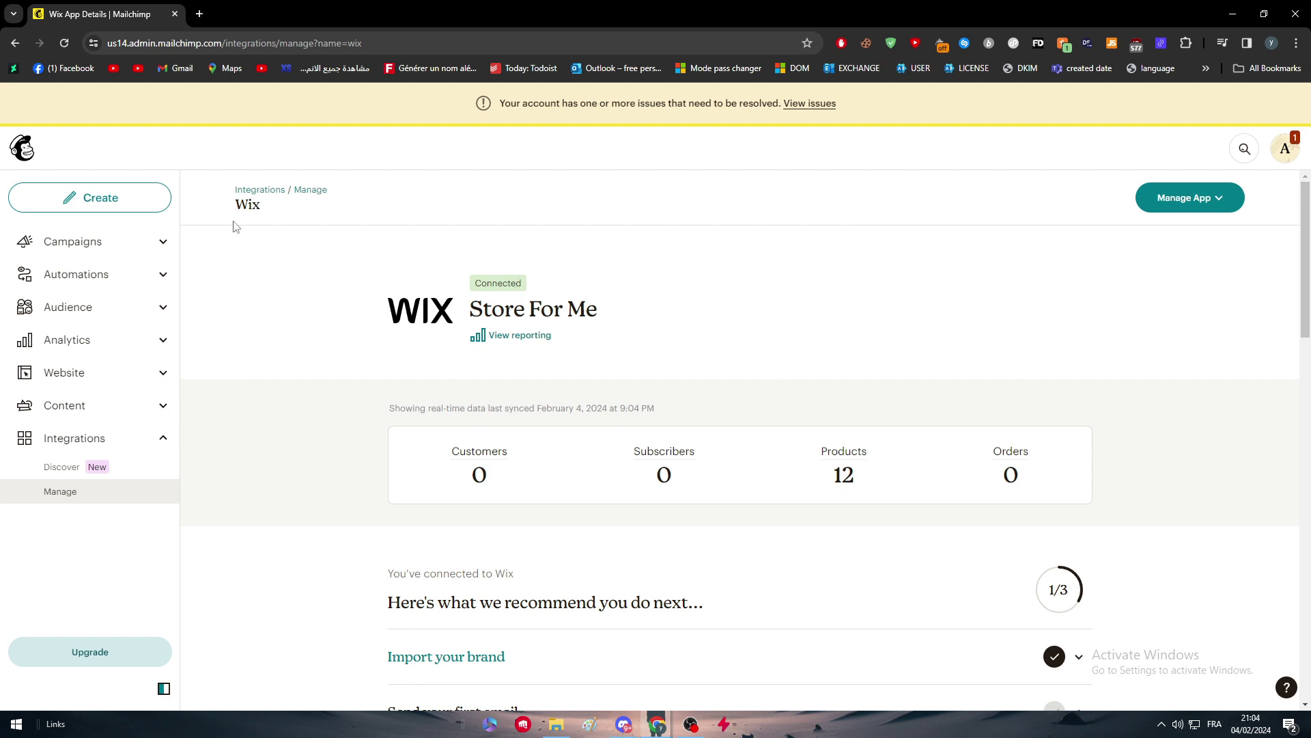
Go to wix.com in a new browser tab to reach the site dashboard.
{"action": "left_click", "coordinate": [199, 13]}
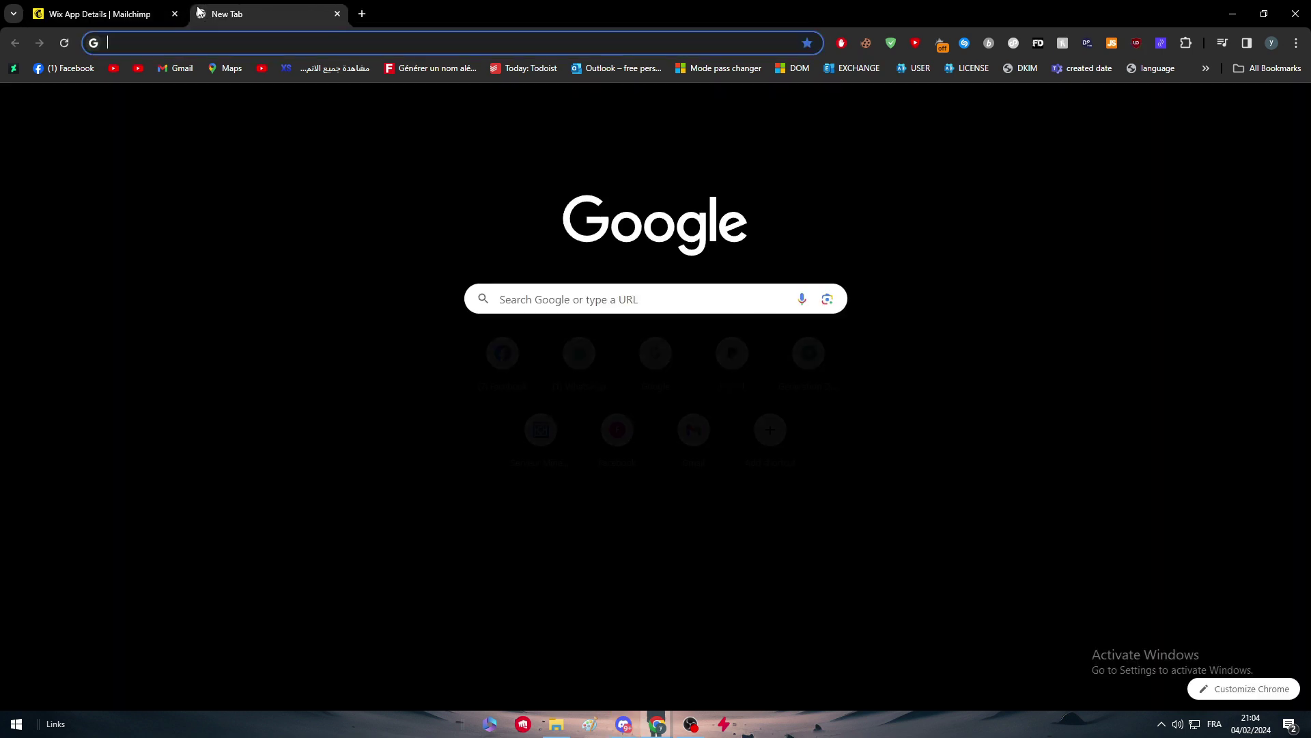
{"action": "type", "text": "wix"}
{"action": "key", "text": "Return"}
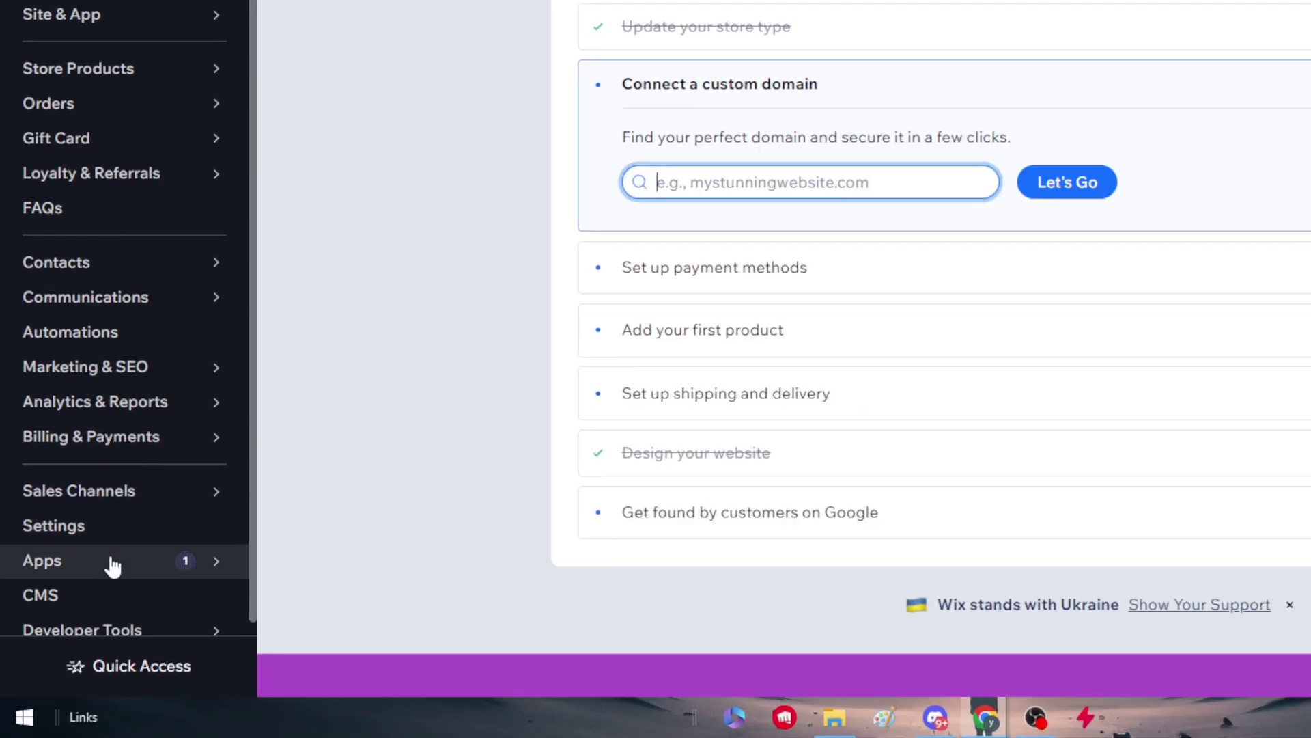
Search the Store For Me App Market for 'mailchimp', bringing up 24 results.
{"action": "left_click", "coordinate": [110, 563]}
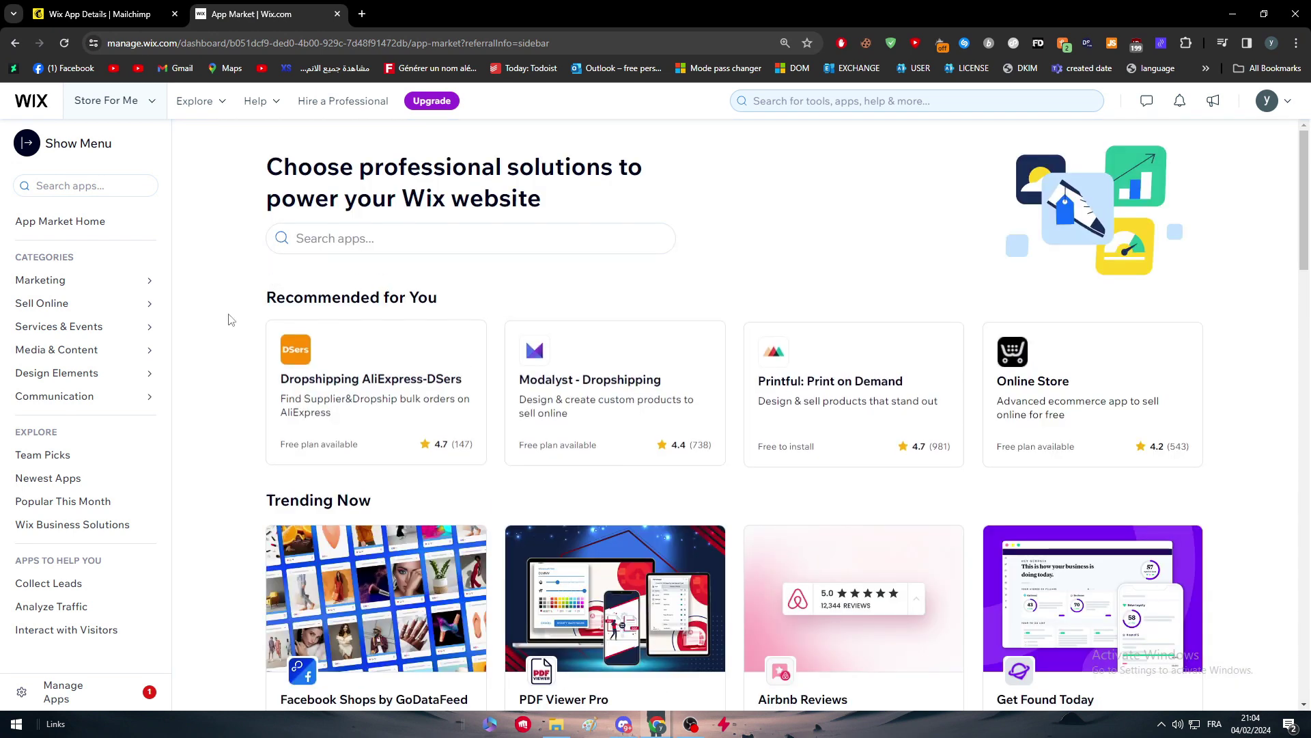
{"action": "left_click", "coordinate": [117, 184]}
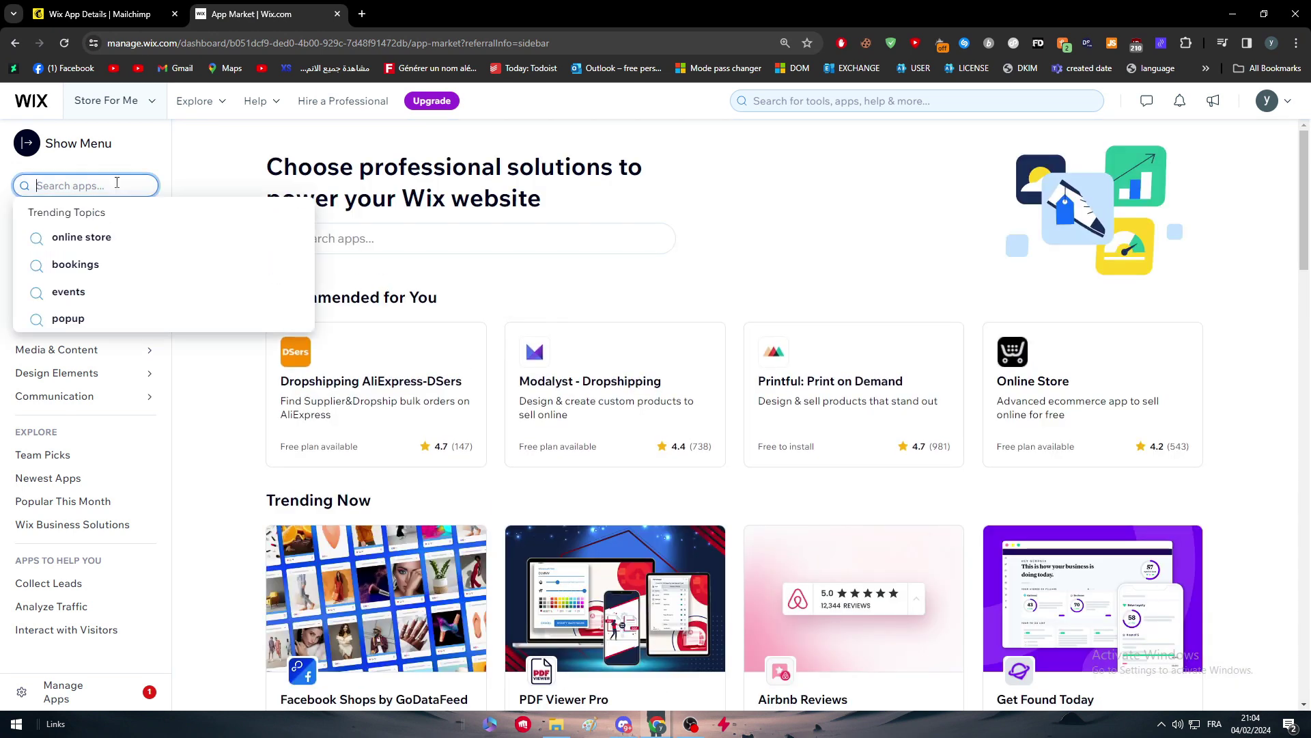
{"action": "type", "text": "mailchimp"}
{"action": "key", "text": "Return"}
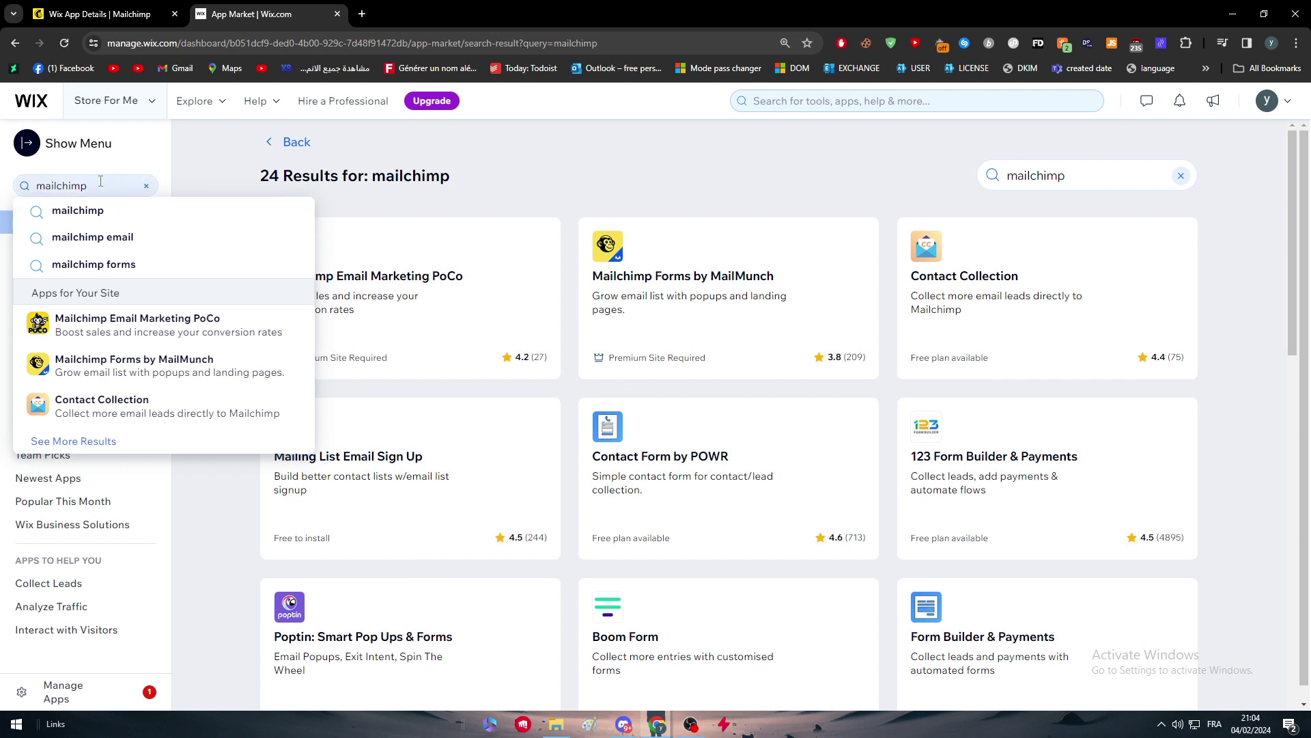
{"action": "left_click", "coordinate": [192, 190]}
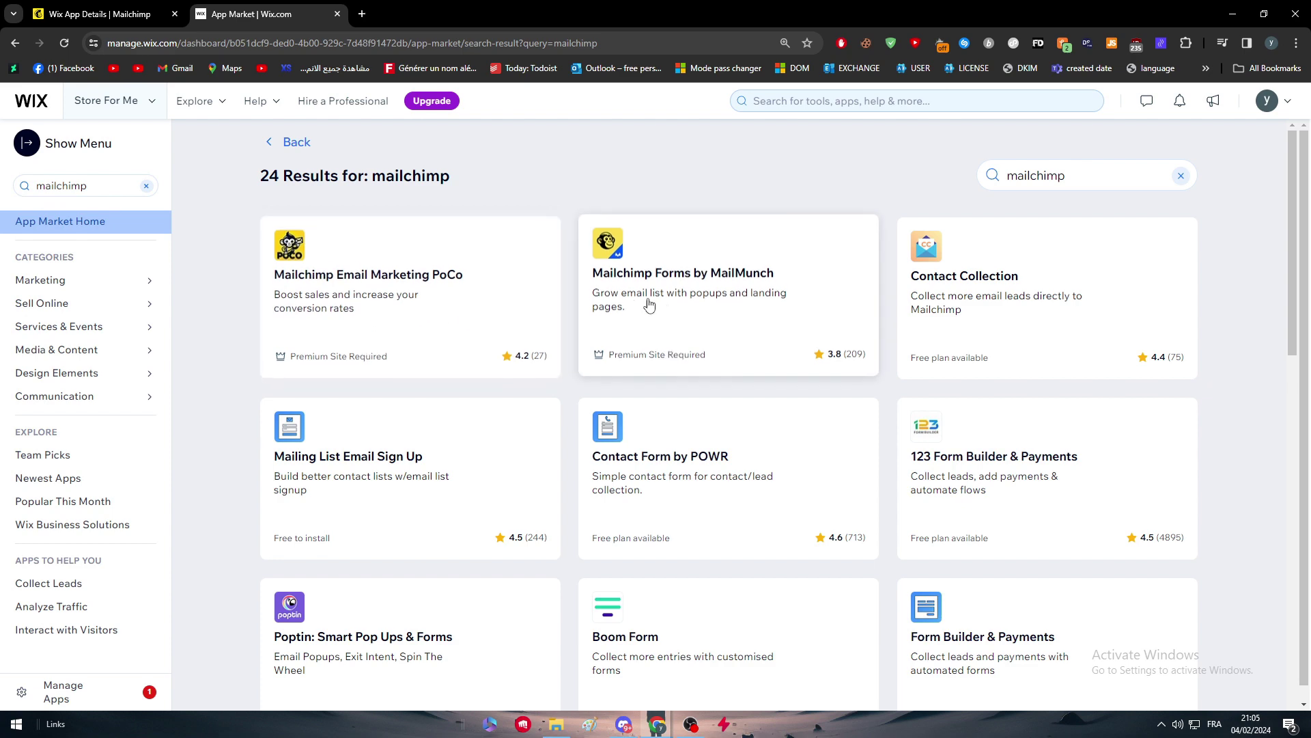
{"action": "scroll", "coordinate": [683, 298], "scroll_direction": "down", "scroll_amount": 7}
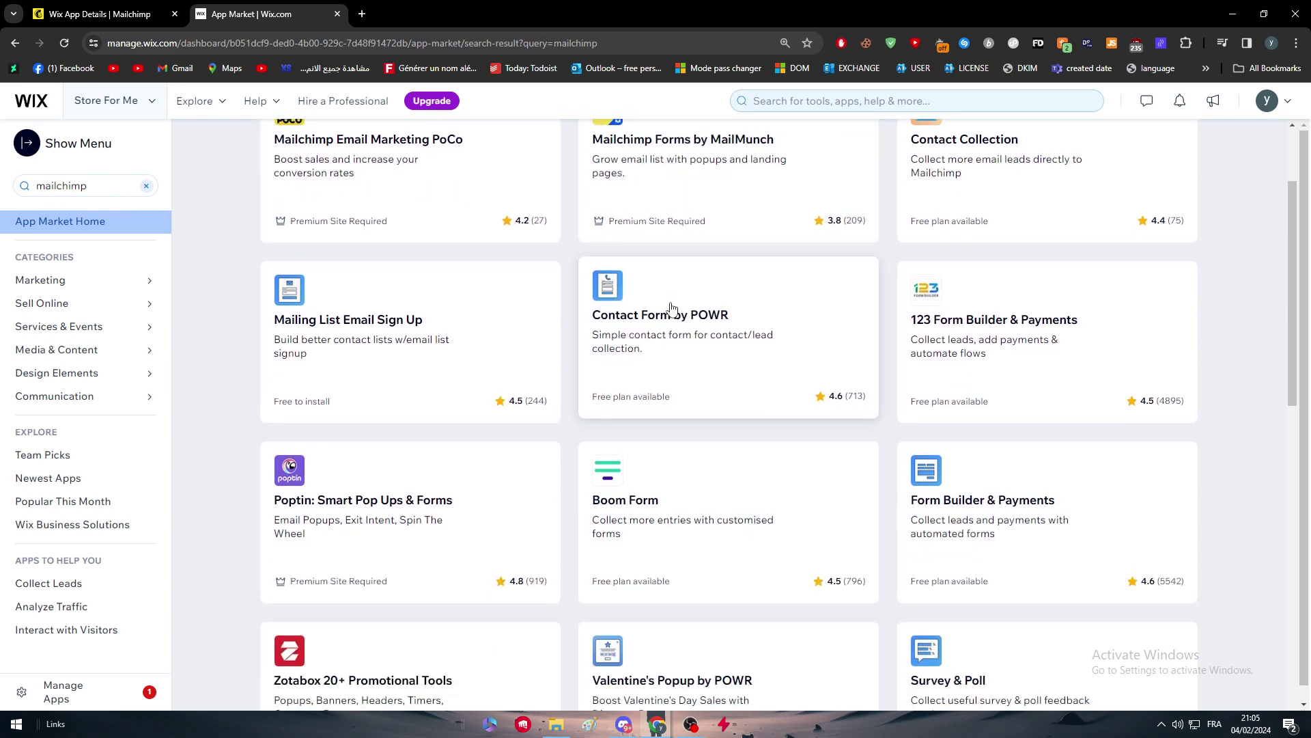
{"action": "scroll", "coordinate": [631, 347], "scroll_direction": "up", "scroll_amount": 5}
{"action": "scroll", "coordinate": [731, 299], "scroll_direction": "up", "scroll_amount": 2}
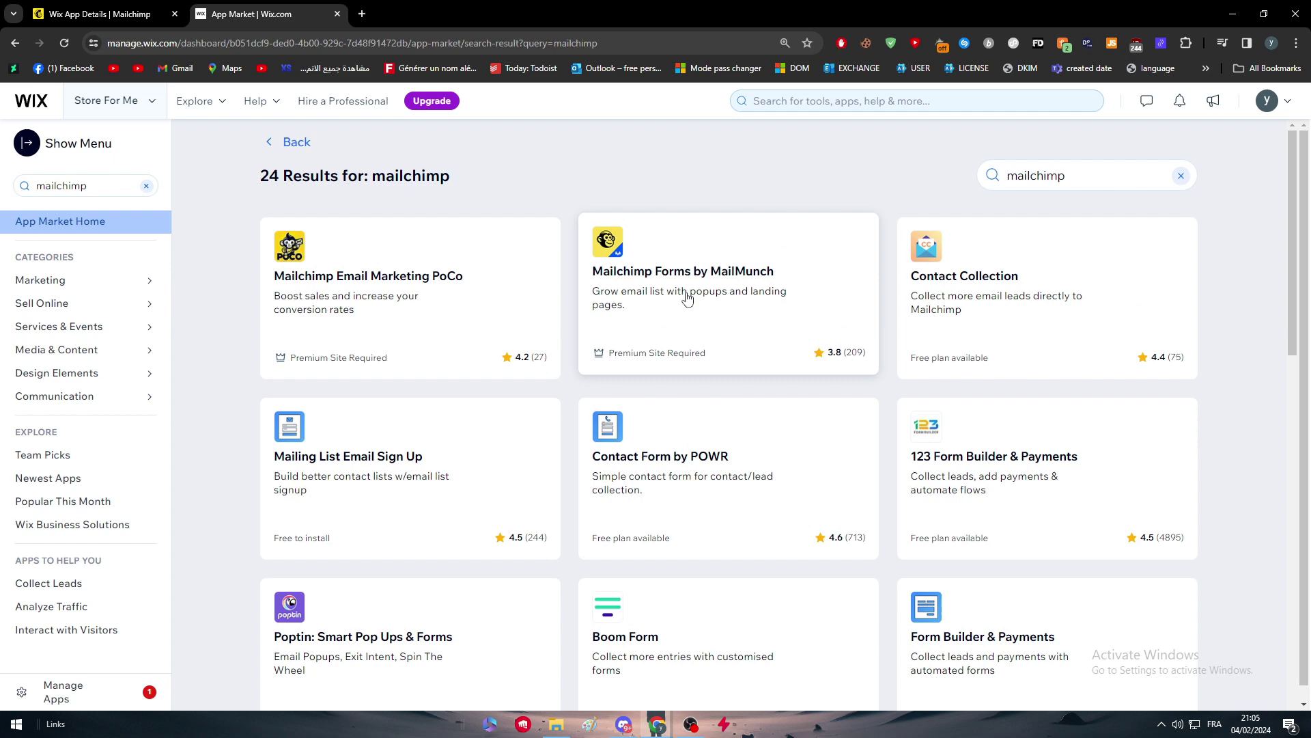
Look through the Mailchimp Forms by MailMunch app's overview and reviews.
{"action": "left_click", "coordinate": [688, 298]}
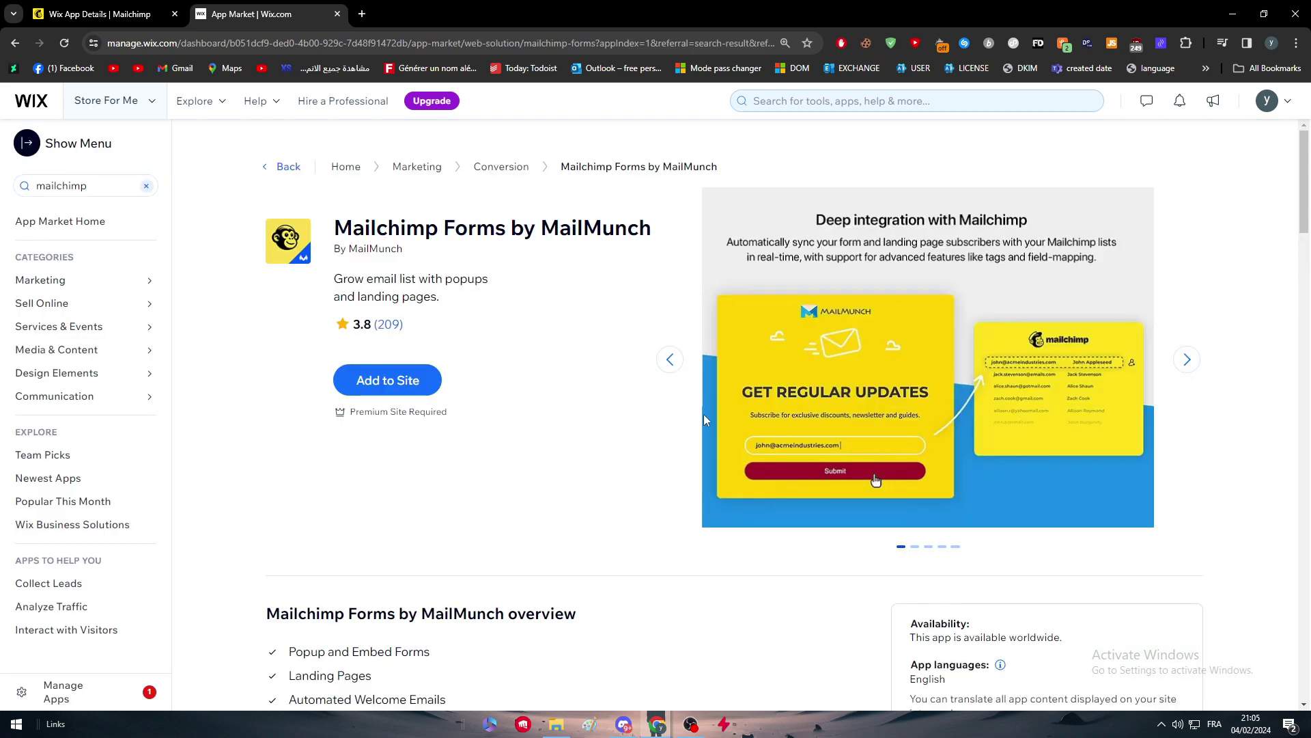
{"action": "scroll", "coordinate": [451, 396], "scroll_direction": "down", "scroll_amount": 4}
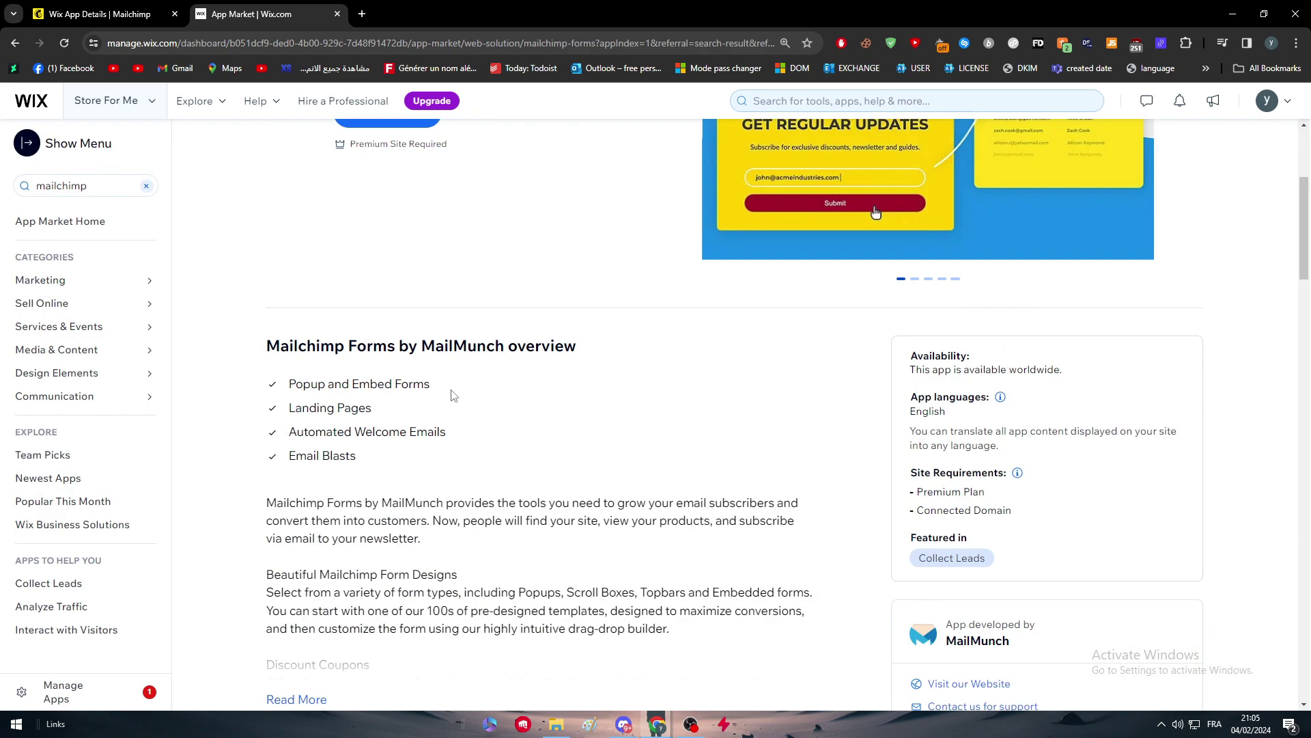
{"action": "scroll", "coordinate": [451, 395], "scroll_direction": "down", "scroll_amount": 1}
{"action": "scroll", "coordinate": [431, 403], "scroll_direction": "up", "scroll_amount": 1}
{"action": "scroll", "coordinate": [410, 417], "scroll_direction": "down", "scroll_amount": 4}
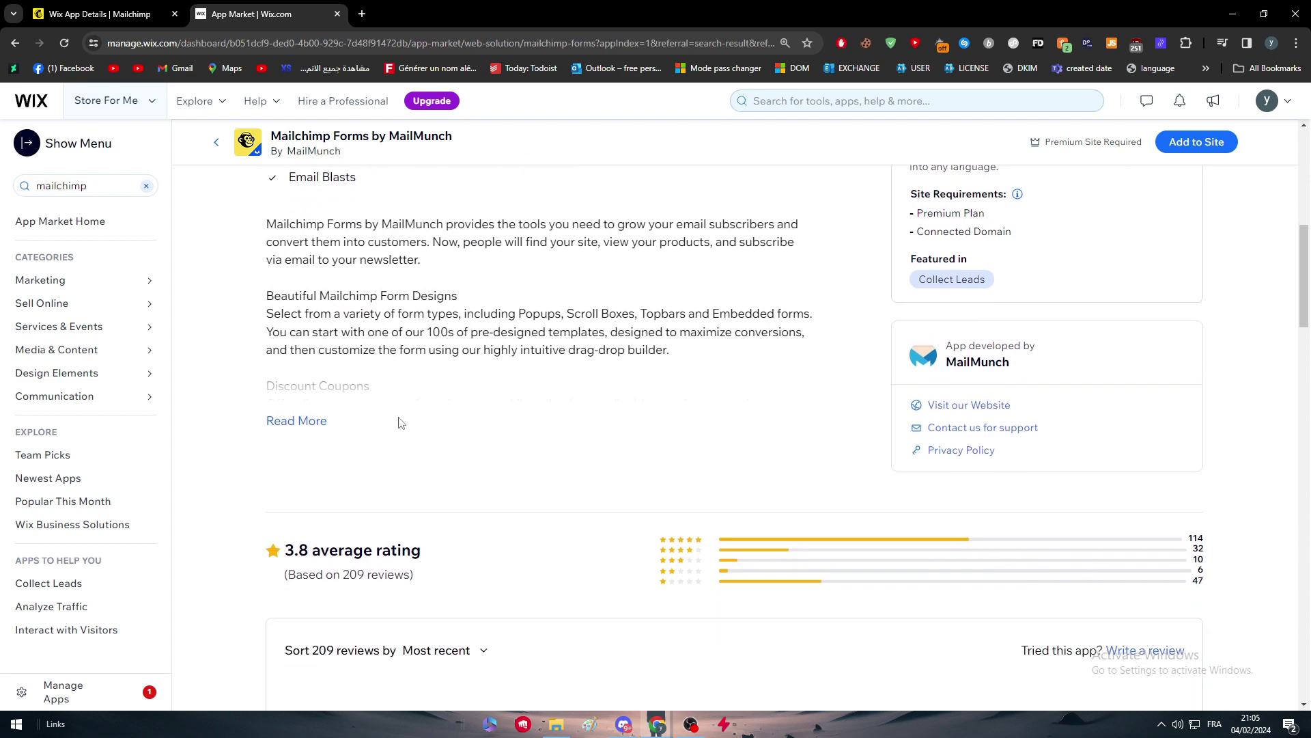
{"action": "scroll", "coordinate": [401, 423], "scroll_direction": "down", "scroll_amount": 7}
{"action": "scroll", "coordinate": [277, 519], "scroll_direction": "up", "scroll_amount": 6}
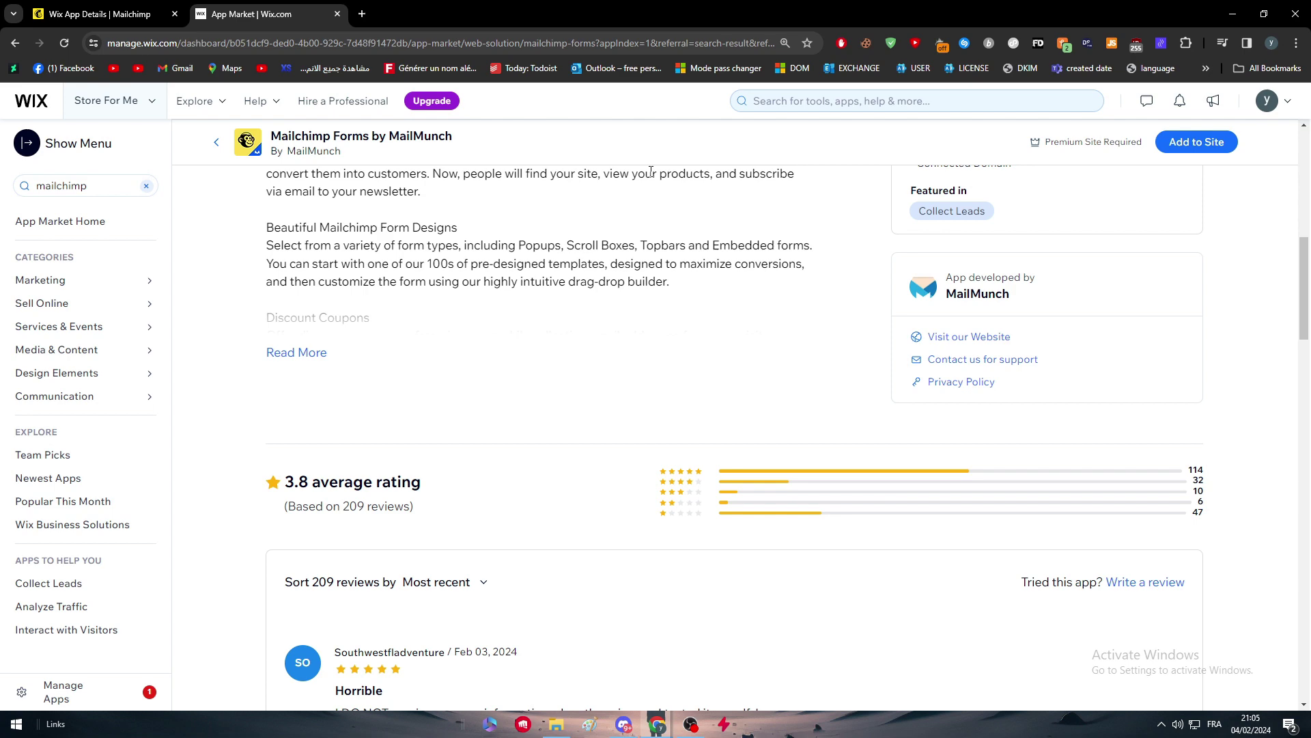
{"action": "scroll", "coordinate": [341, 388], "scroll_direction": "up", "scroll_amount": 10}
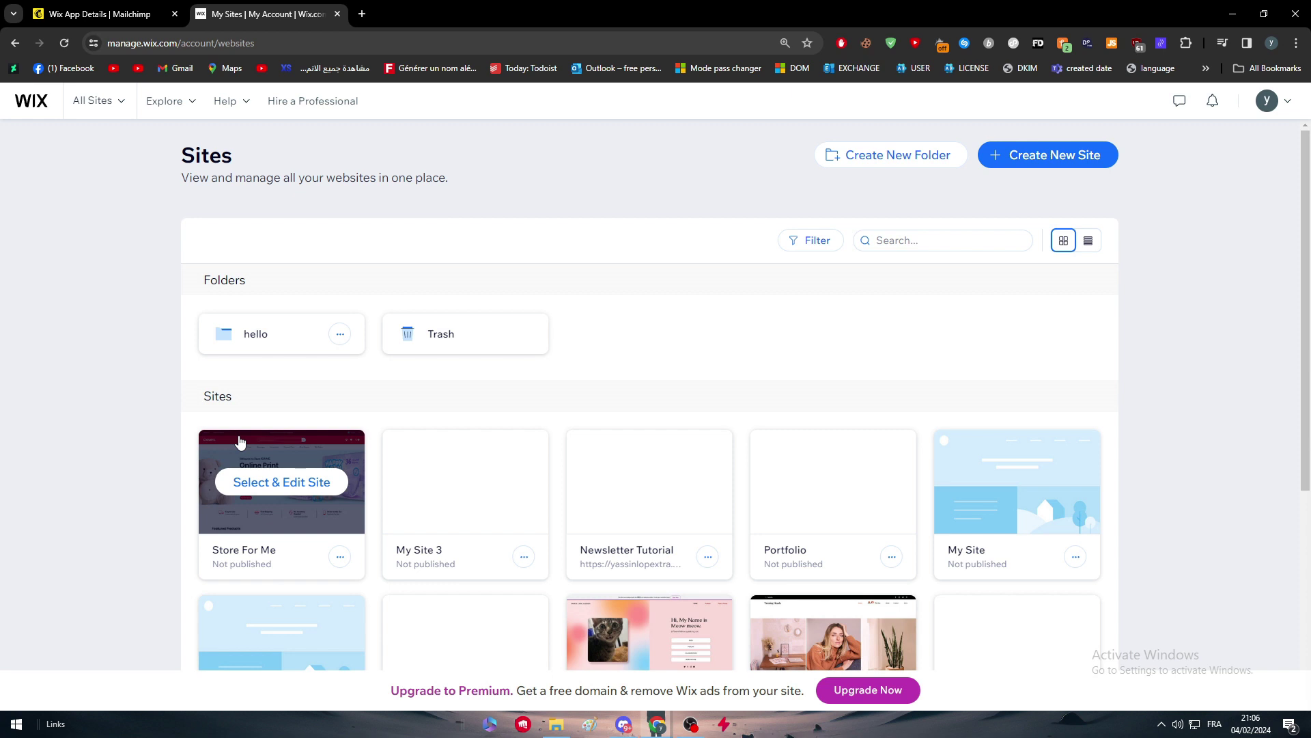
Switch back to the Mailchimp tab and confirm Sync settings link the zaeazeaze audience.
{"action": "key", "text": "ctrl+Tab"}
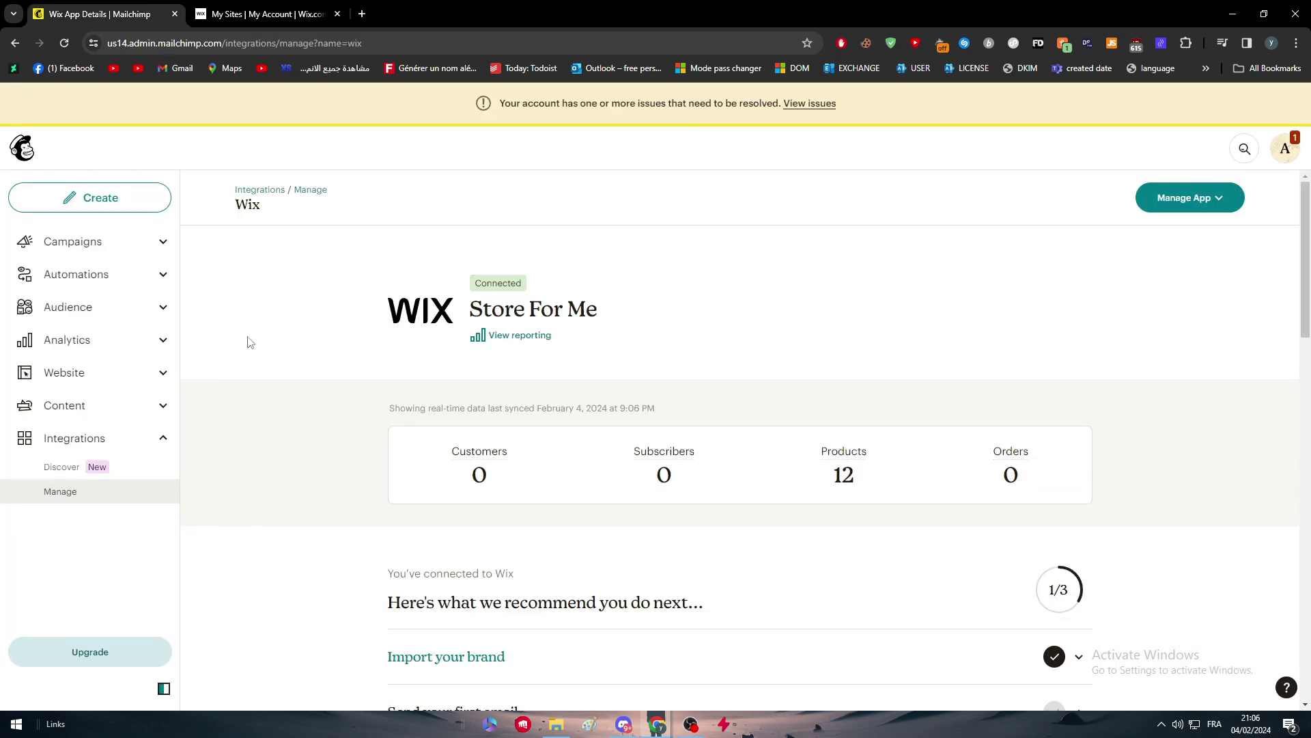
{"action": "scroll", "coordinate": [405, 353], "scroll_direction": "down", "scroll_amount": 5}
{"action": "scroll", "coordinate": [406, 354], "scroll_direction": "down", "scroll_amount": 12}
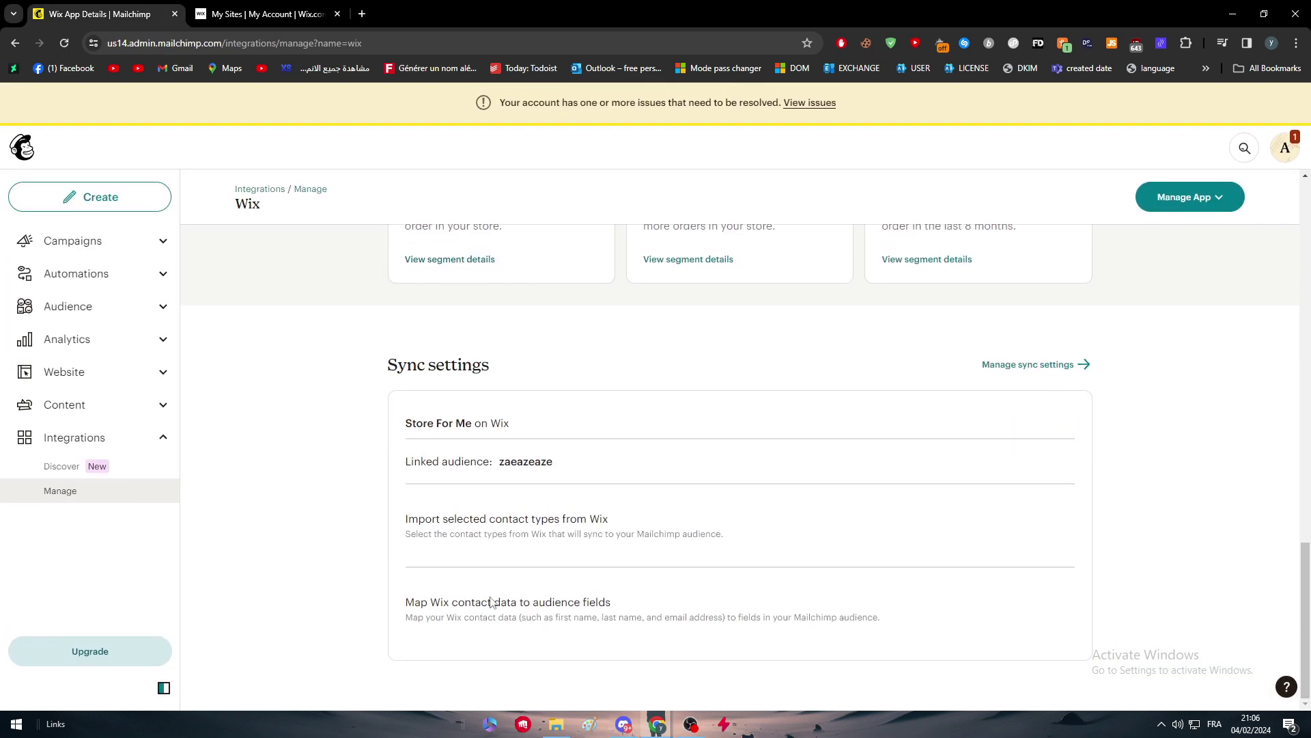
{"action": "scroll", "coordinate": [468, 403], "scroll_direction": "up", "scroll_amount": 8}
{"action": "scroll", "coordinate": [468, 403], "scroll_direction": "up", "scroll_amount": 10}
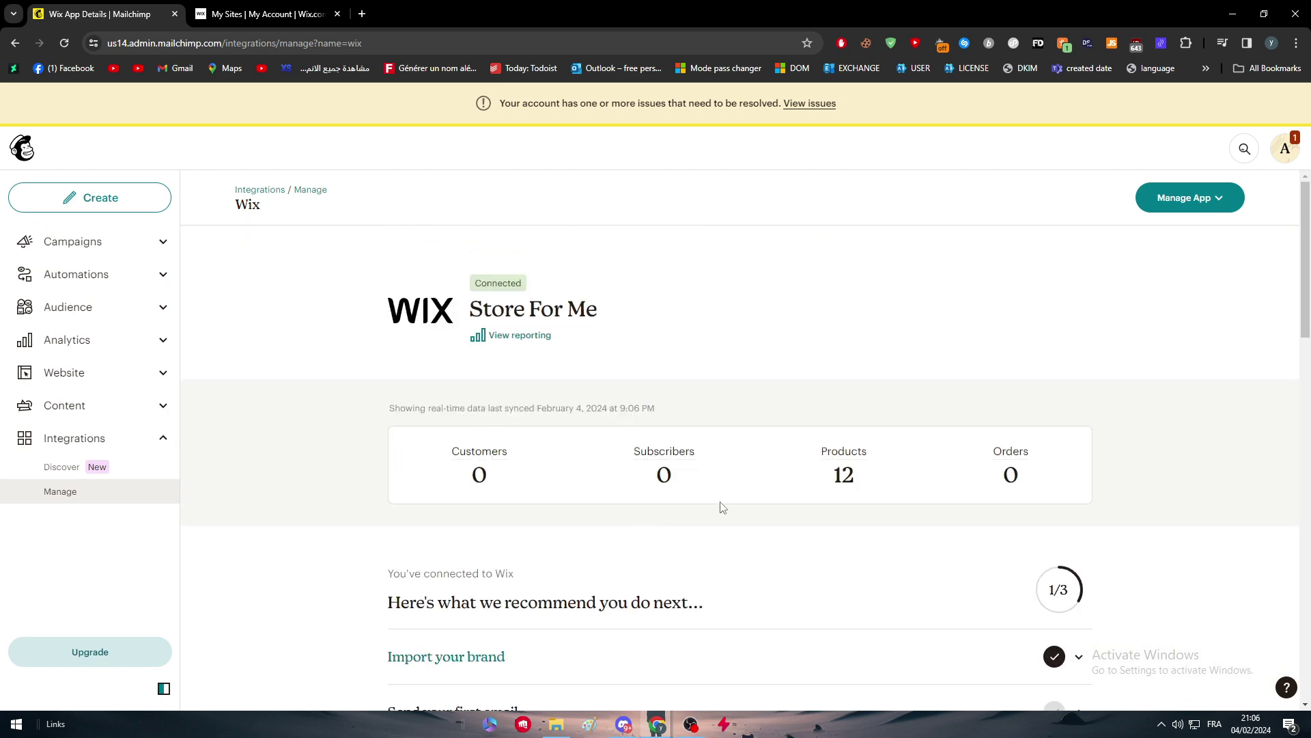